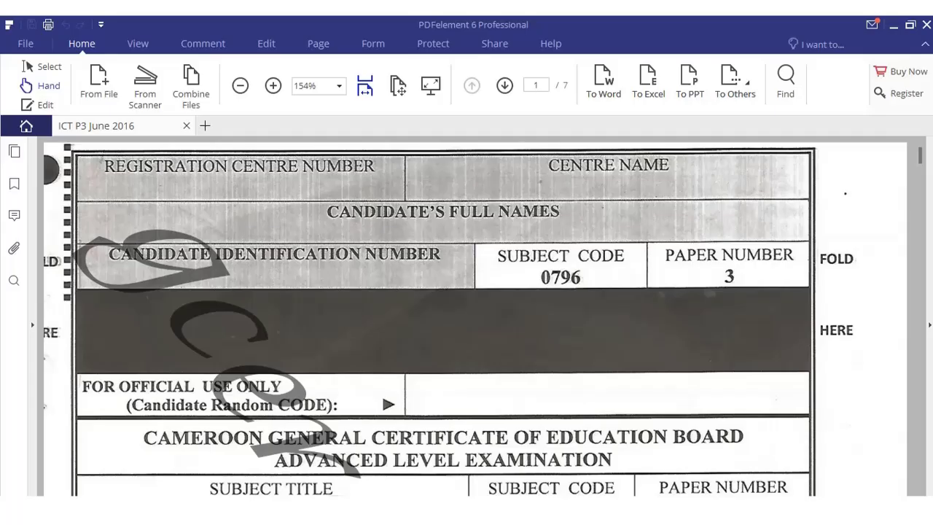
Read through the exam paper to Task C on page 6 and examine Table 2 and the part a) table structures
scroll(789, 193, "down", 20)
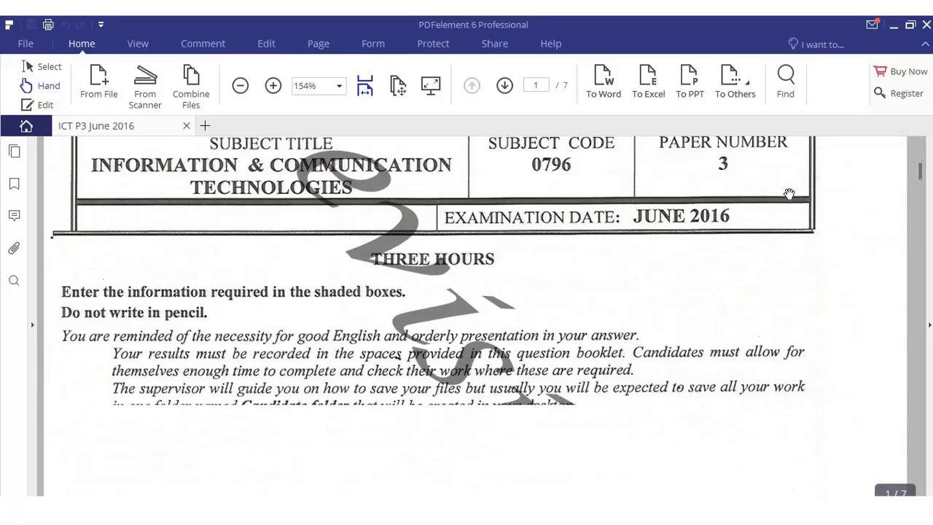
scroll(790, 193, "down", 12)
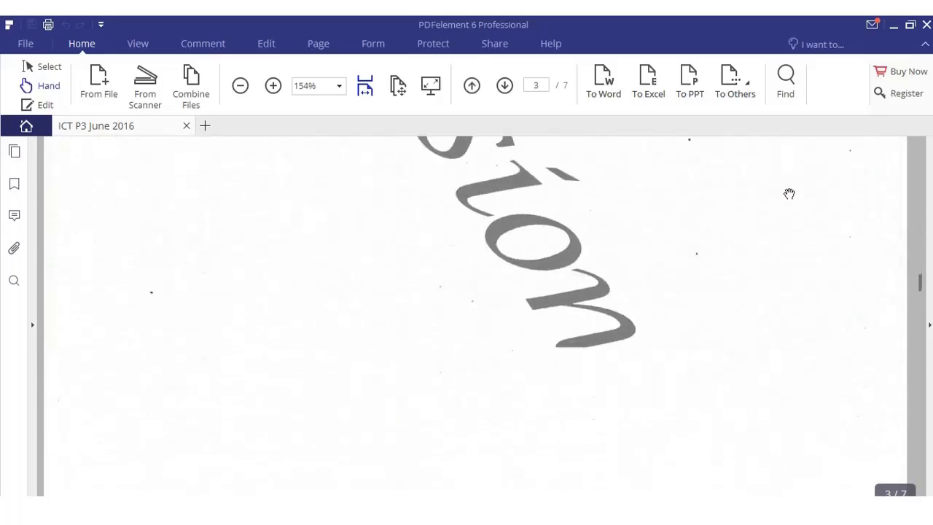
scroll(789, 193, "down", 15)
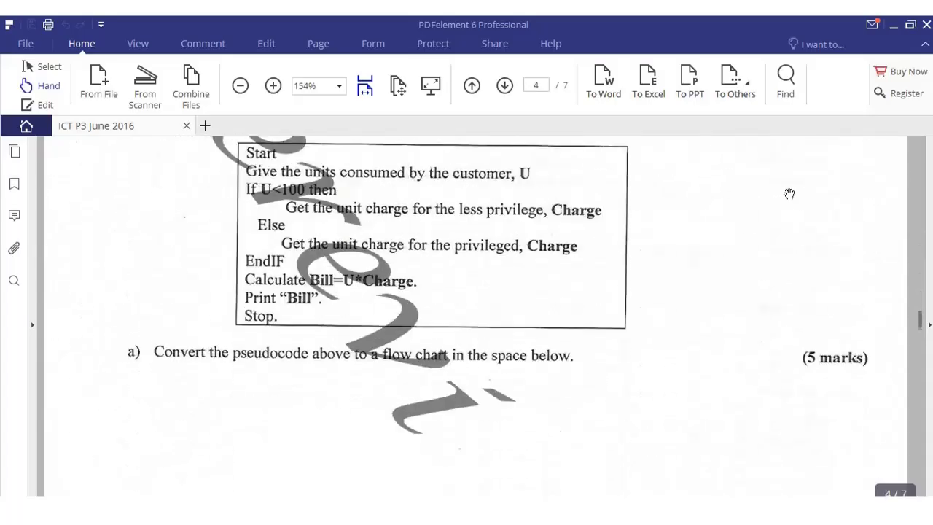
scroll(789, 193, "down", 12)
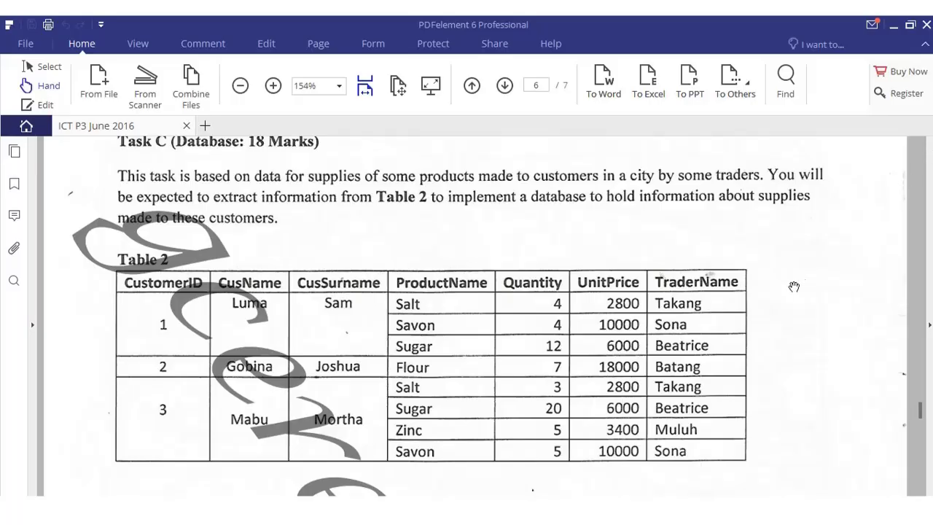
scroll(794, 284, "down", 5)
scroll(794, 287, "down", 1)
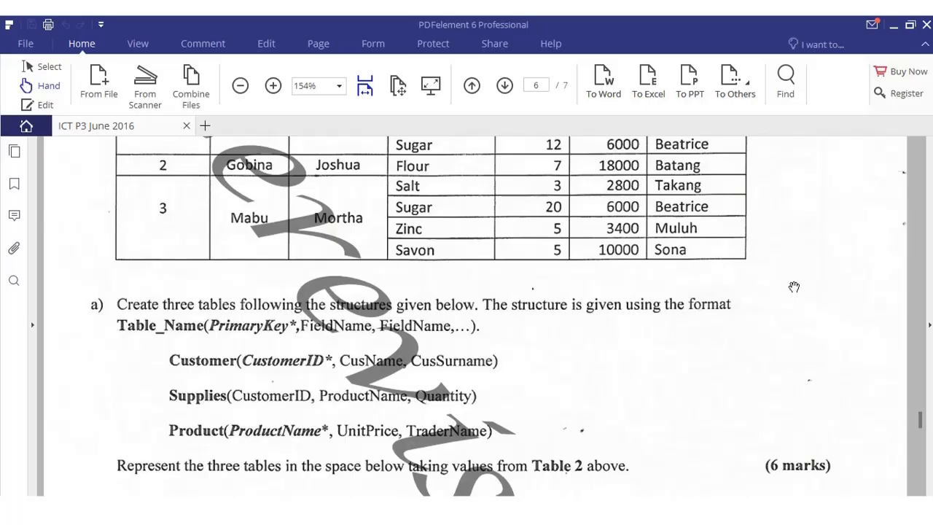
scroll(794, 287, "up", 3)
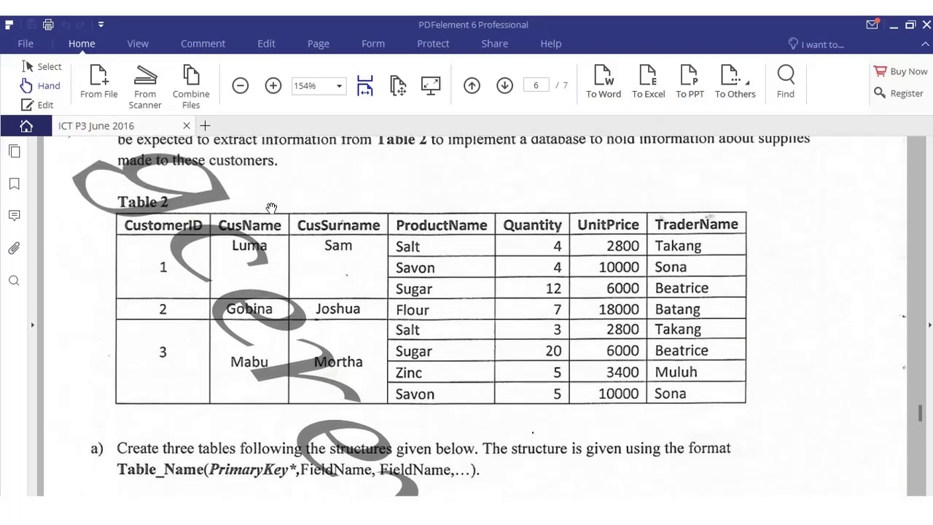
Switch to the Book1 workbook in Excel and apply All Borders to the Customer table, cells A1:C4
mouse_move(320, 494)
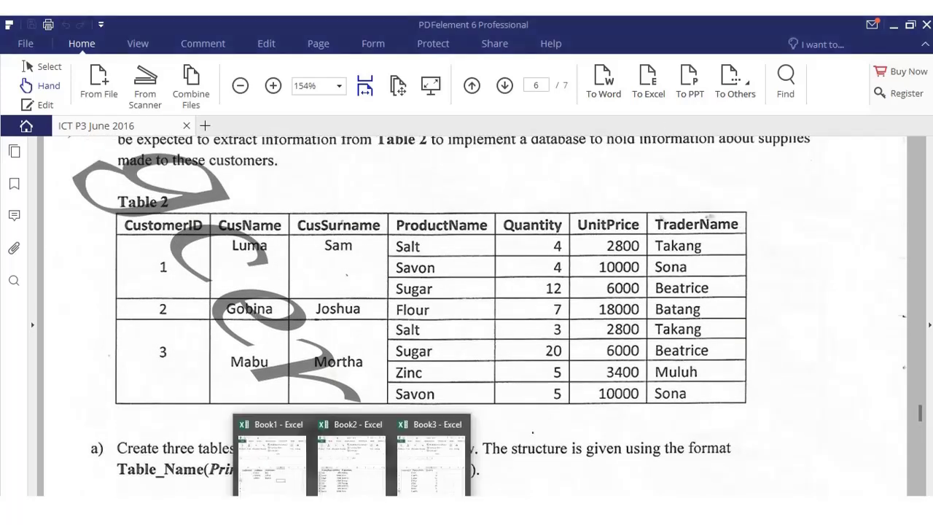
left_click(290, 487)
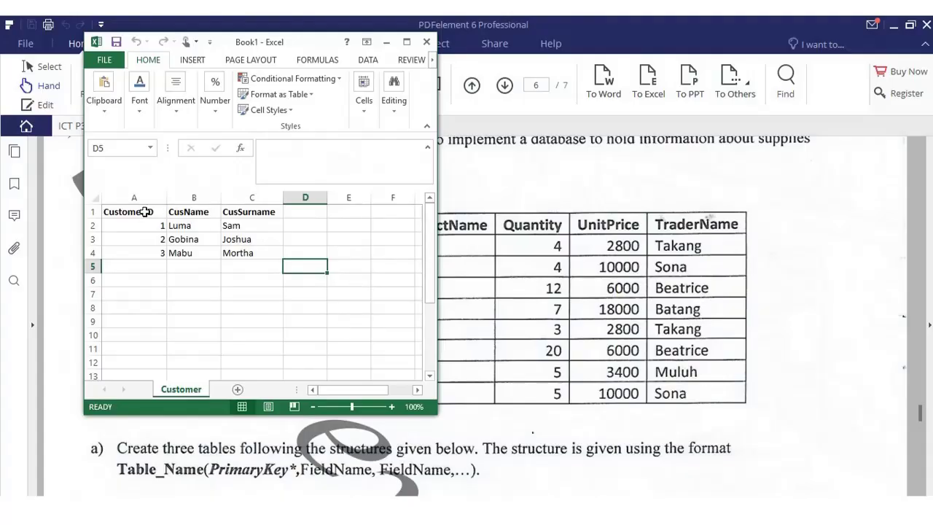
left_click(407, 41)
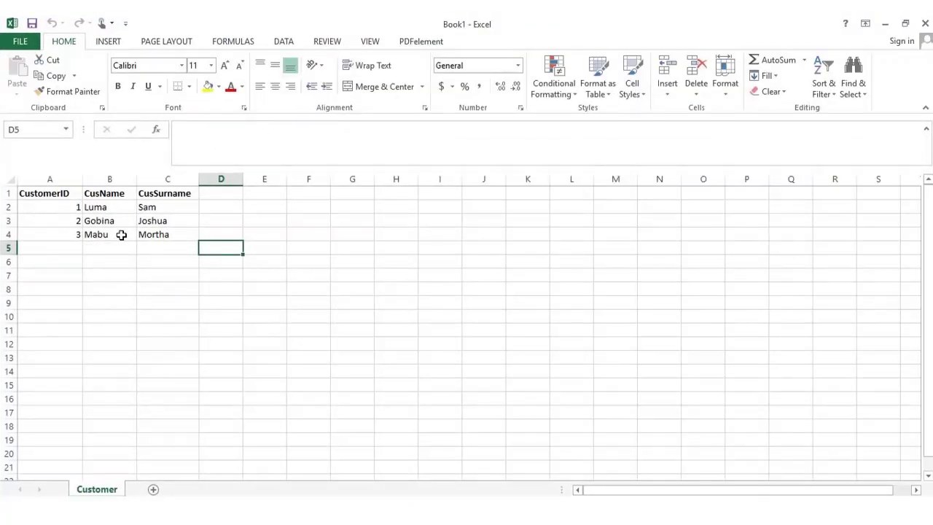
left_click_drag(52, 195, 165, 236)
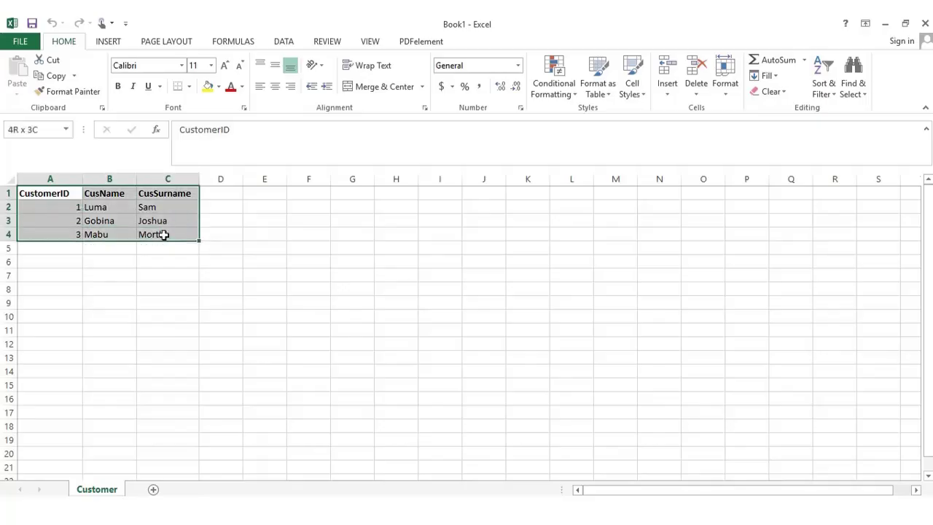
left_click(189, 86)
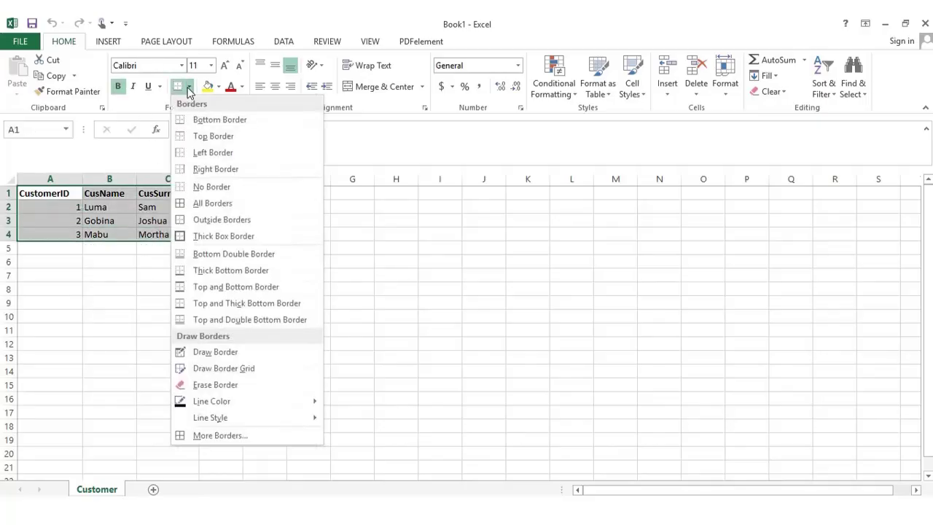
left_click(197, 201)
Return to the exam paper to check the part a) structures and view the Product table in Book2
left_click(313, 456)
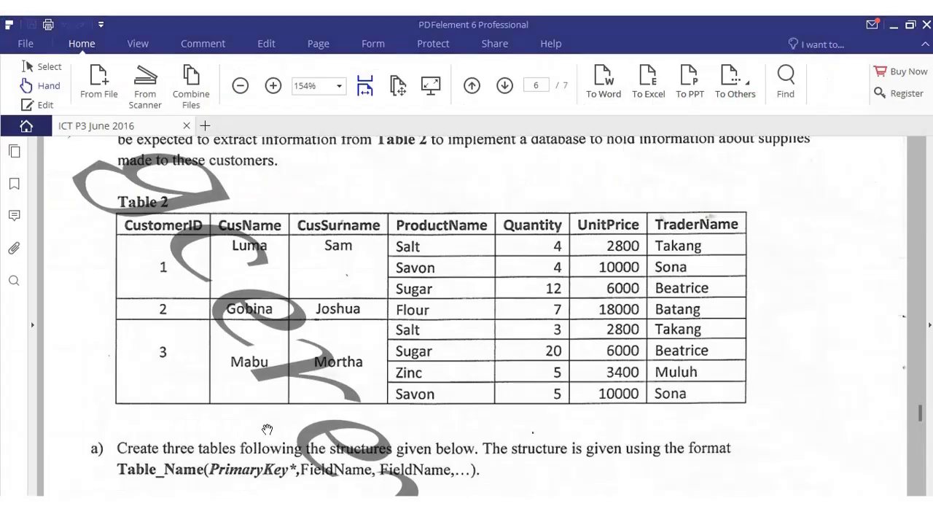
scroll(262, 488, "down", 2)
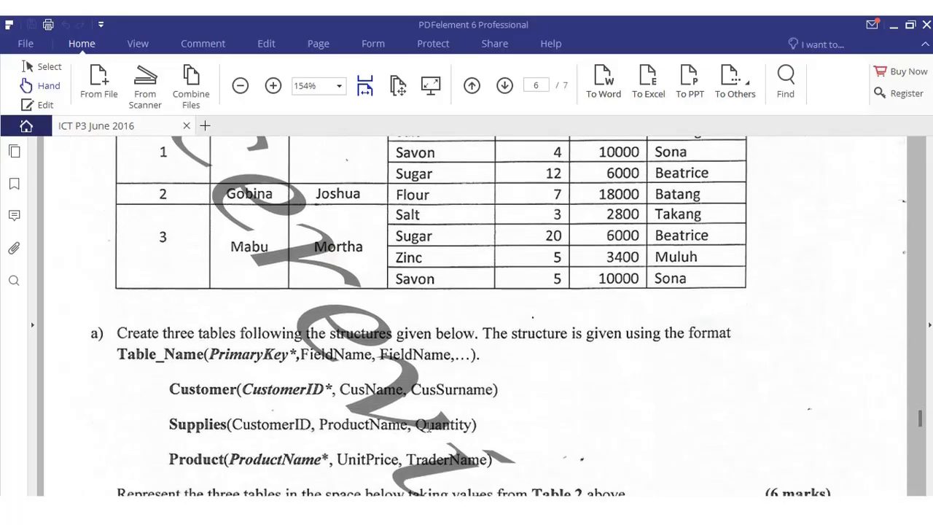
scroll(459, 415, "up", 3)
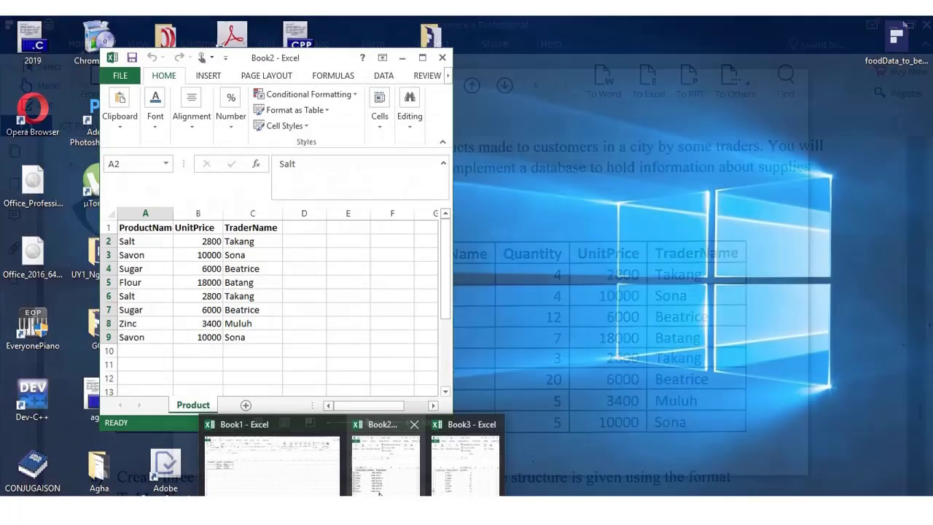
left_click(448, 452)
left_click(421, 58)
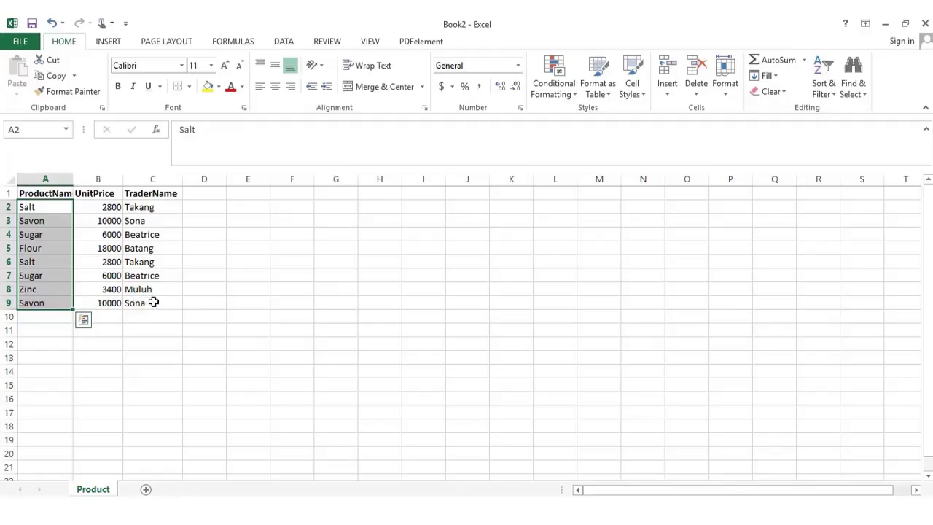
key("Escape")
Switch to Book3 and apply All Borders to the CustomerID, ProductName and Quantity table, cells A1:C9
left_click(508, 486)
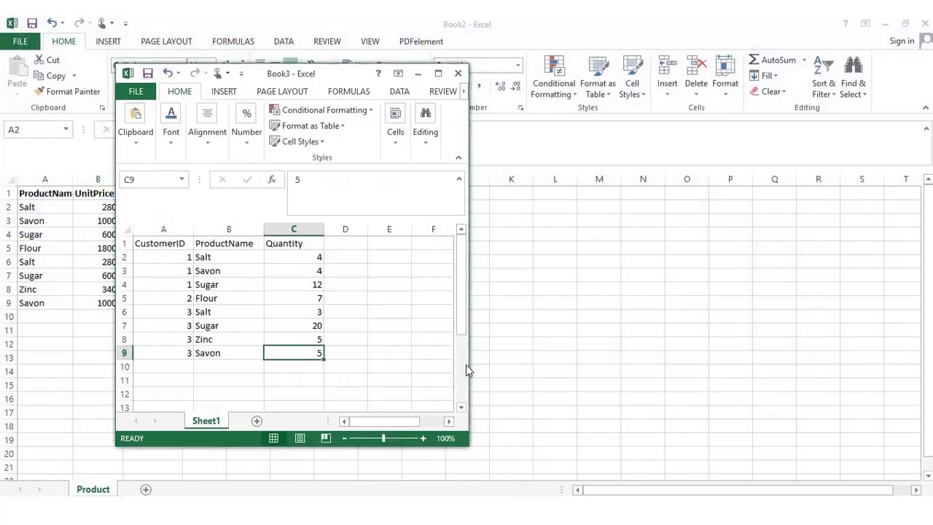
left_click_drag(183, 241, 308, 346)
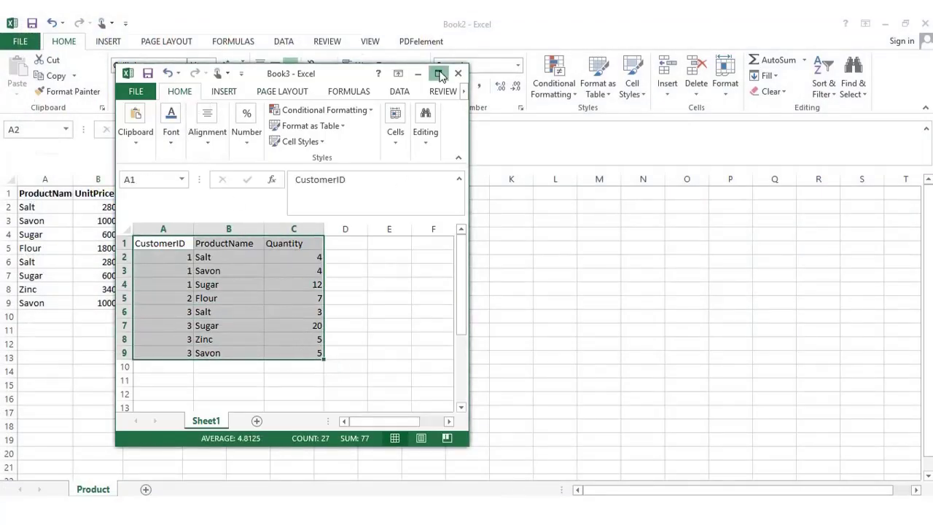
left_click(438, 74)
left_click(189, 86)
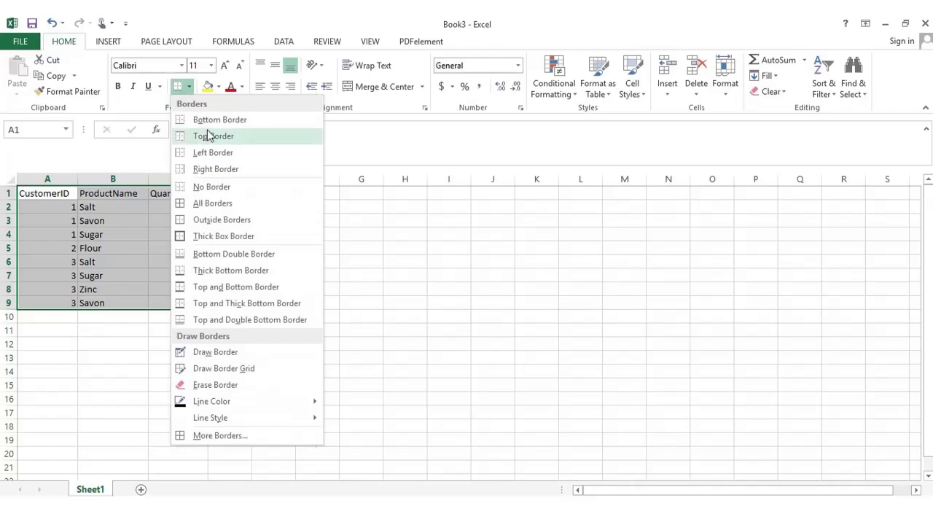
left_click(213, 203)
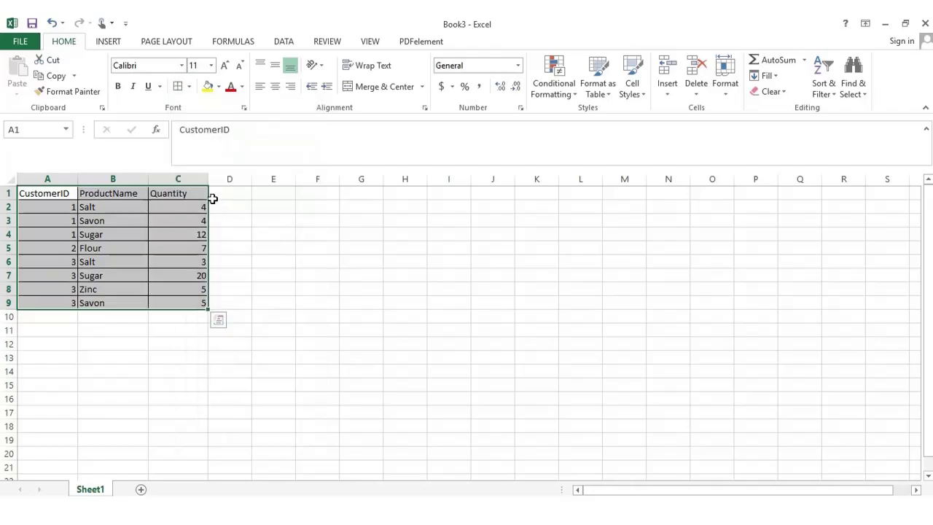
left_click(118, 217)
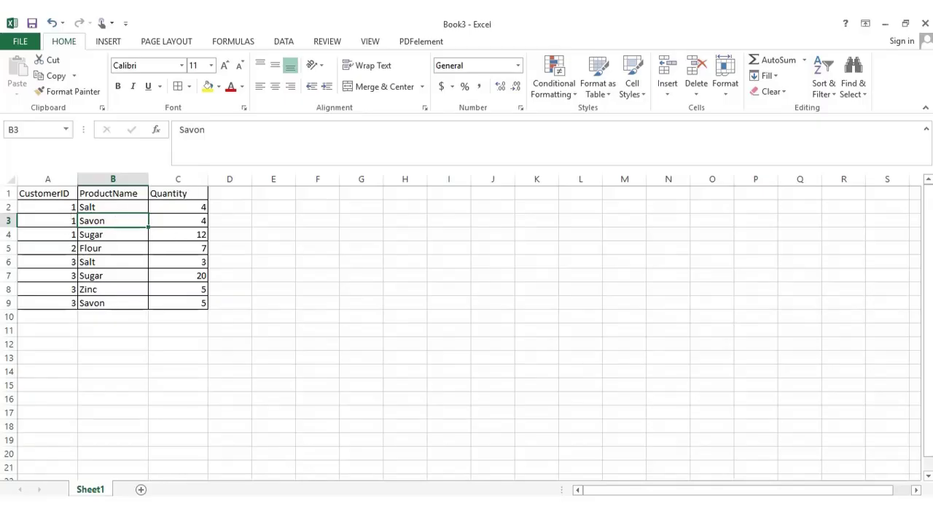
Recheck part a) in the exam paper and apply All Borders to the Product table in Book2, cells A1:C9
key("alt+Tab")
scroll(327, 425, "down", 3)
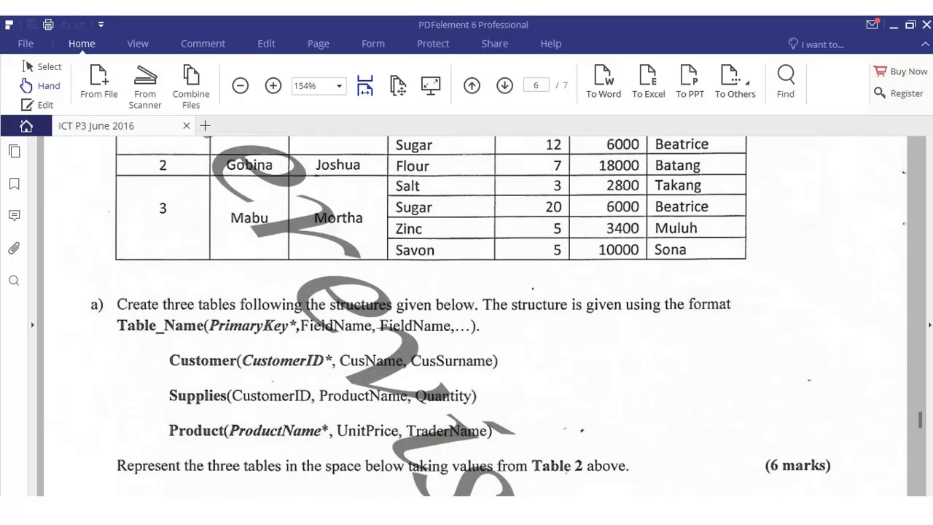
left_click(371, 468)
mouse_move(59, 193)
left_mouse_down()
mouse_move(129, 208)
mouse_move(159, 300)
left_mouse_up()
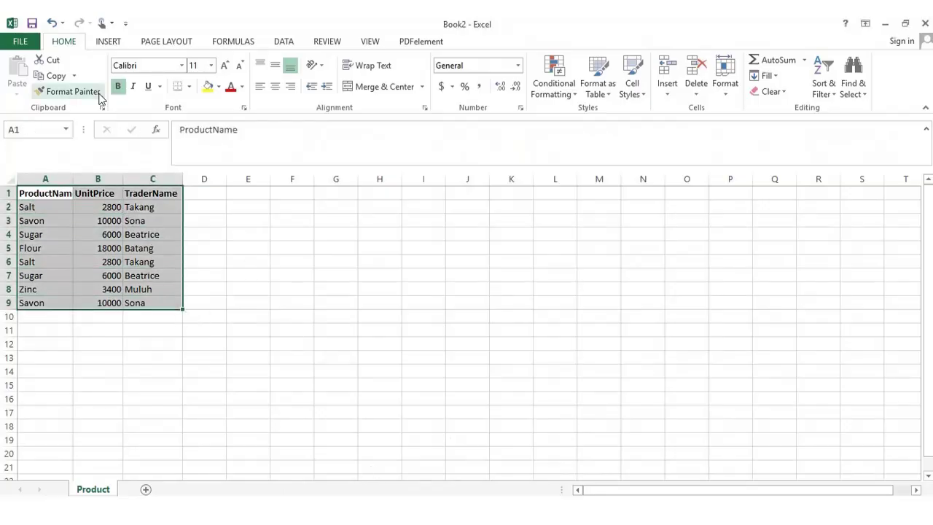
left_click(189, 86)
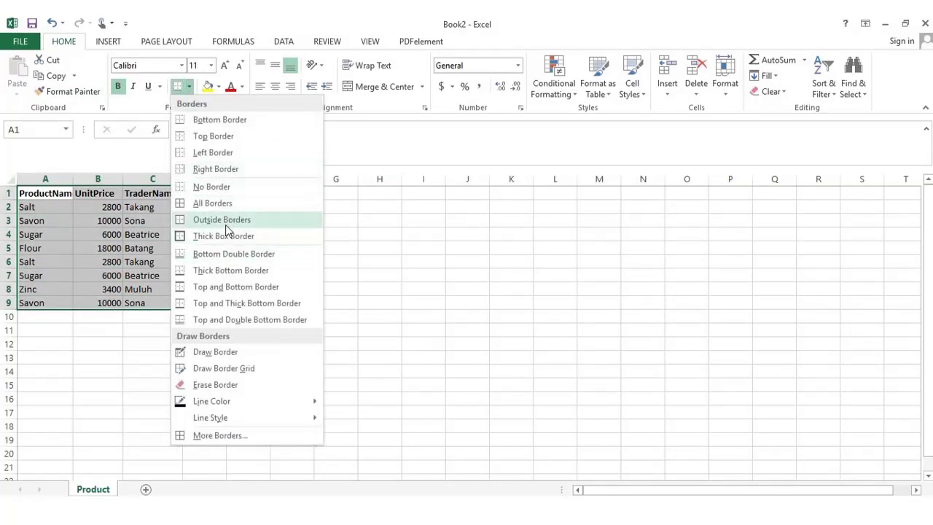
left_click(212, 203)
Return to the exam paper and read on to questions b) and c) on page 7
key("alt+Tab")
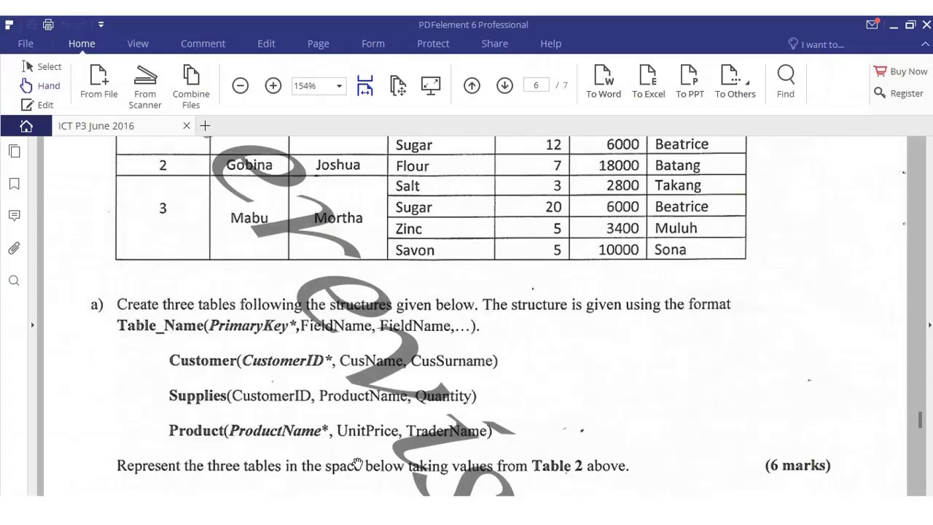
scroll(419, 403, "down", 4)
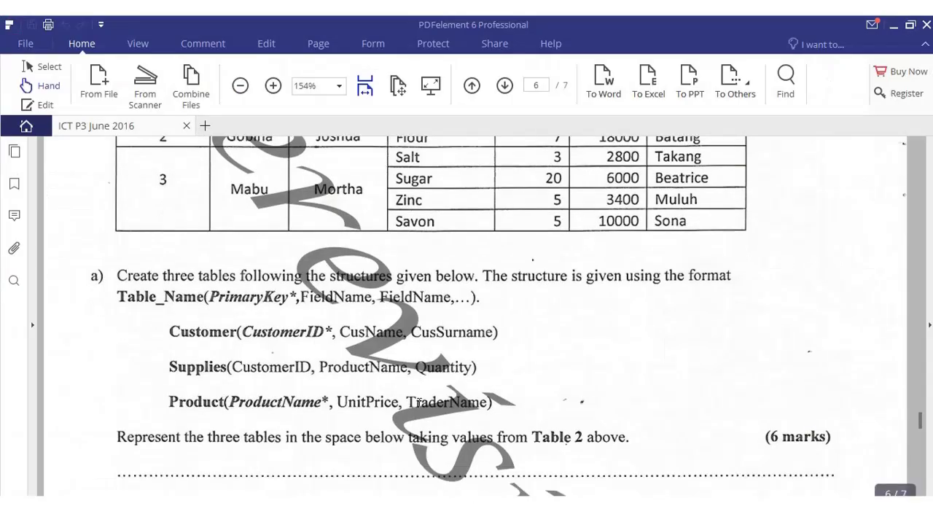
scroll(419, 403, "down", 6)
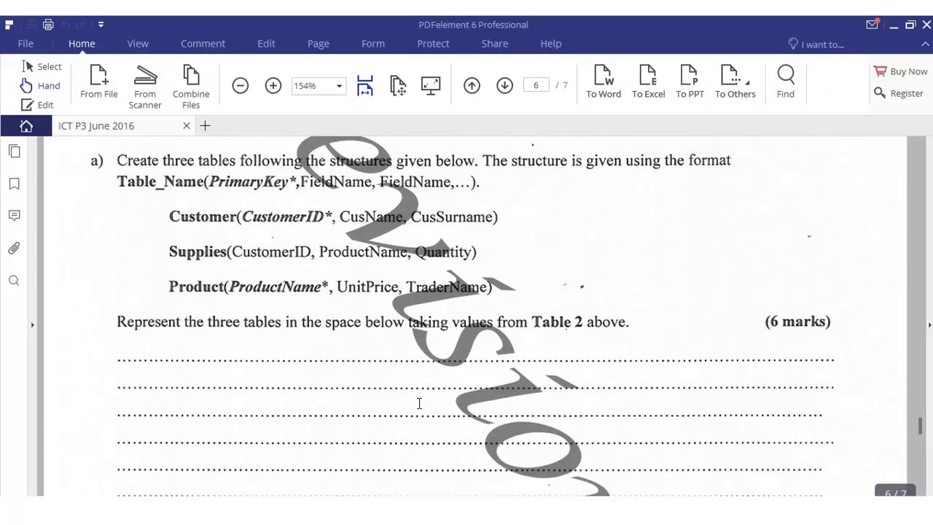
scroll(419, 403, "down", 1)
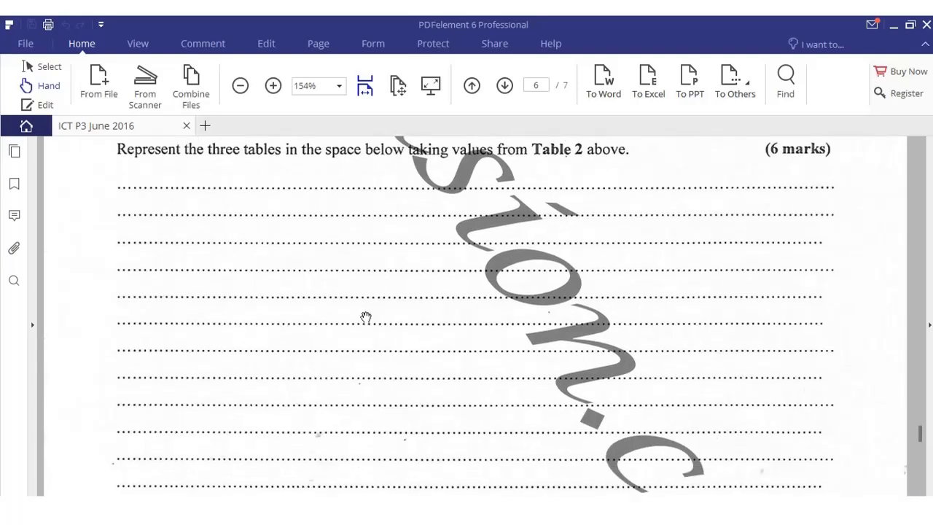
scroll(366, 318, "down", 10)
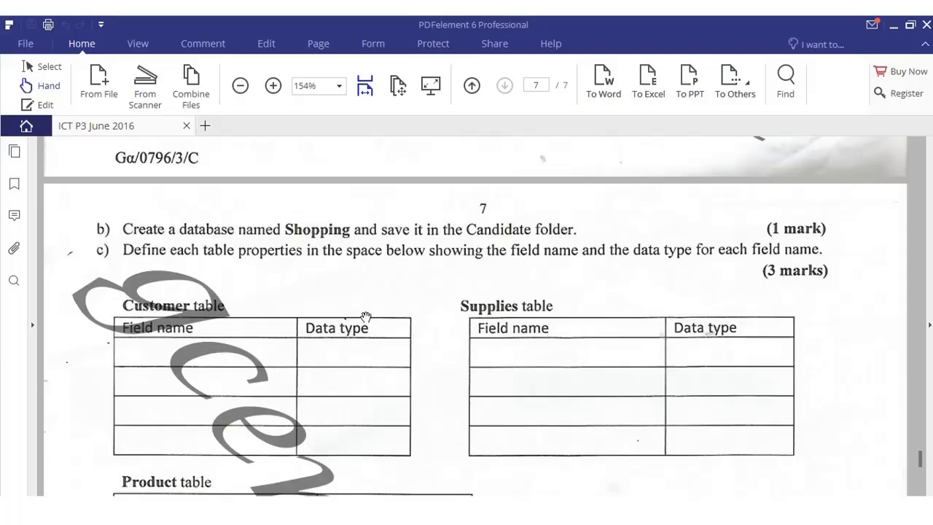
Launch Access 2013 and start a new blank desktop database
key("super")
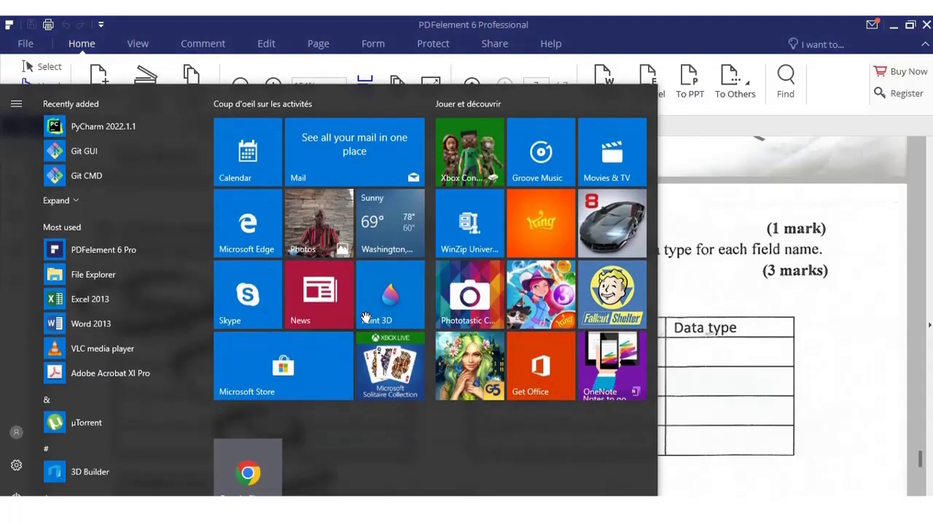
type("access")
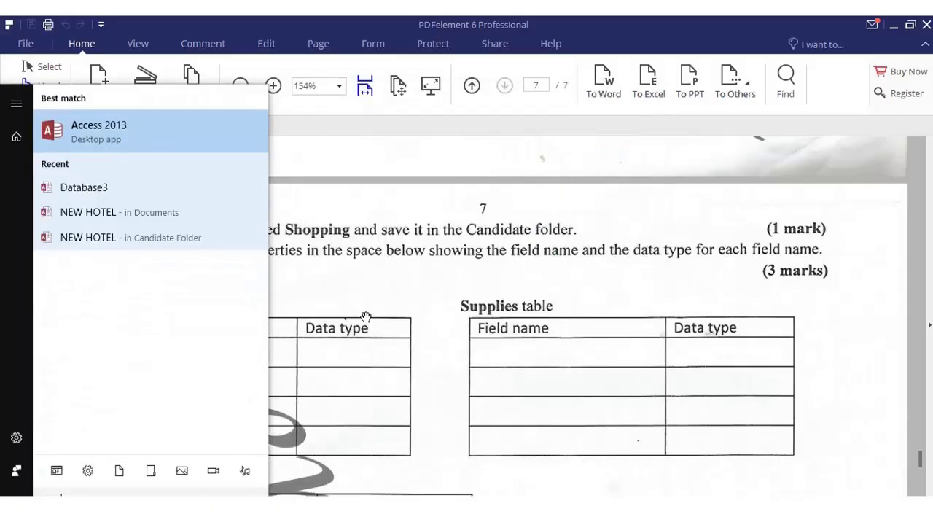
left_click(160, 135)
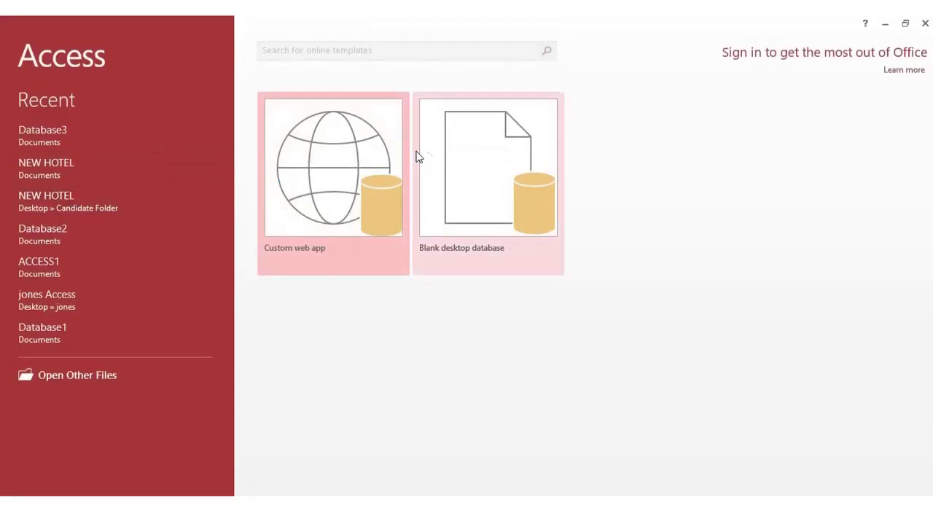
left_click(481, 191)
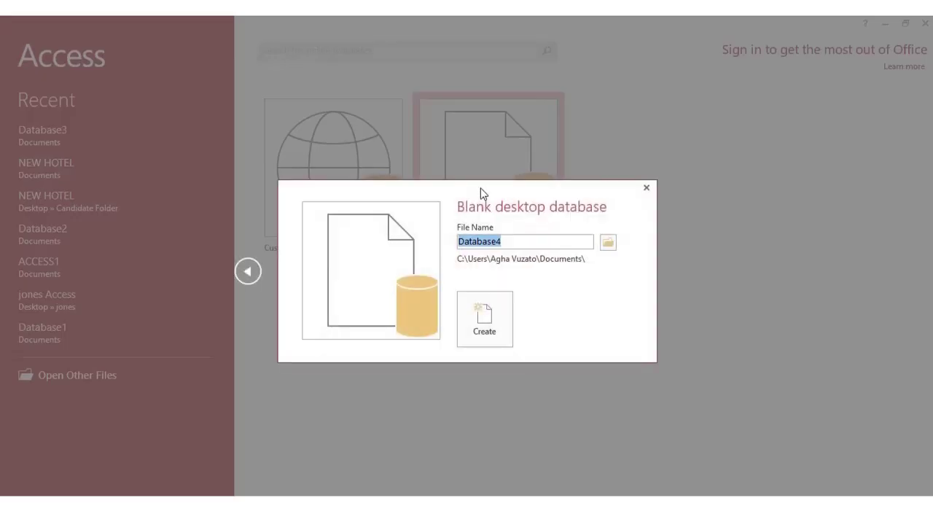
Return to the blank desktop database setup in Access and name the new file Shoping
key("alt+Tab")
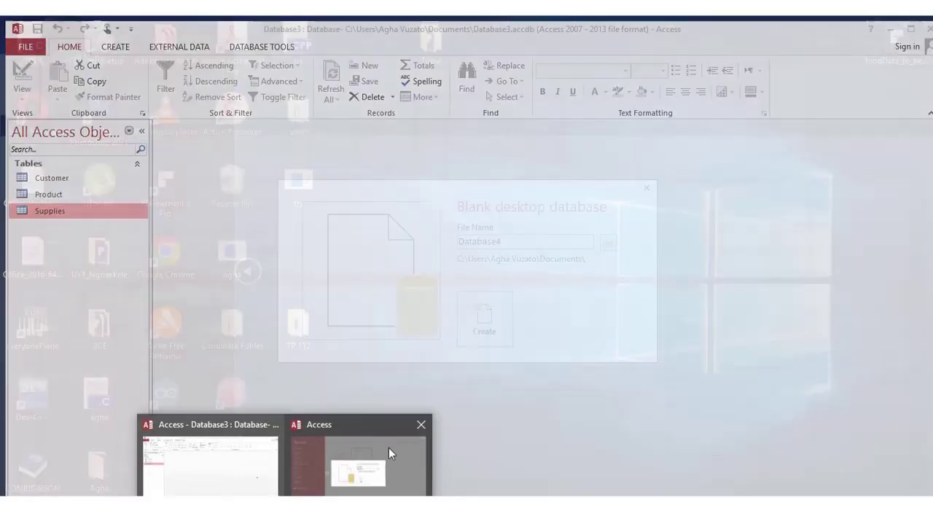
left_click(388, 447)
type("S")
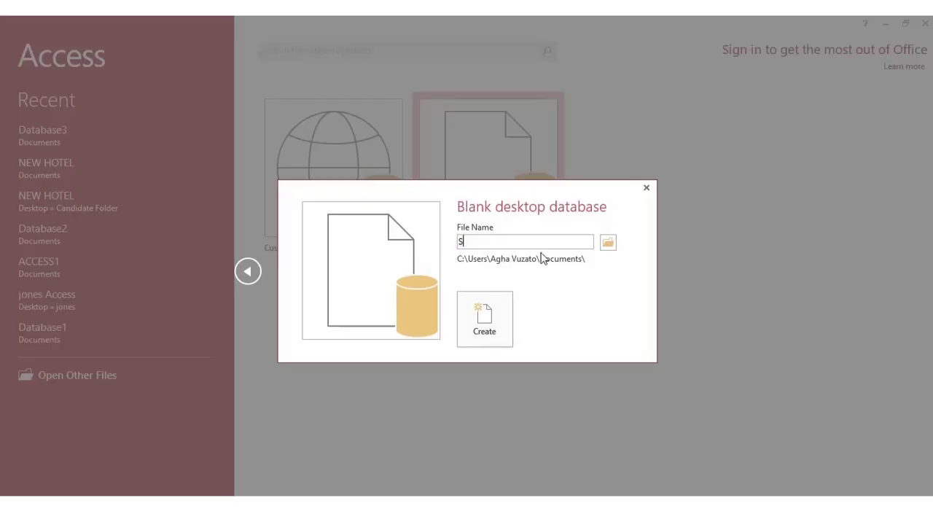
type("hooping")
left_click(475, 241)
key("BackSpace")
Set the save location to the Candidate Folder on the Desktop and create the Shoping database
left_click(605, 244)
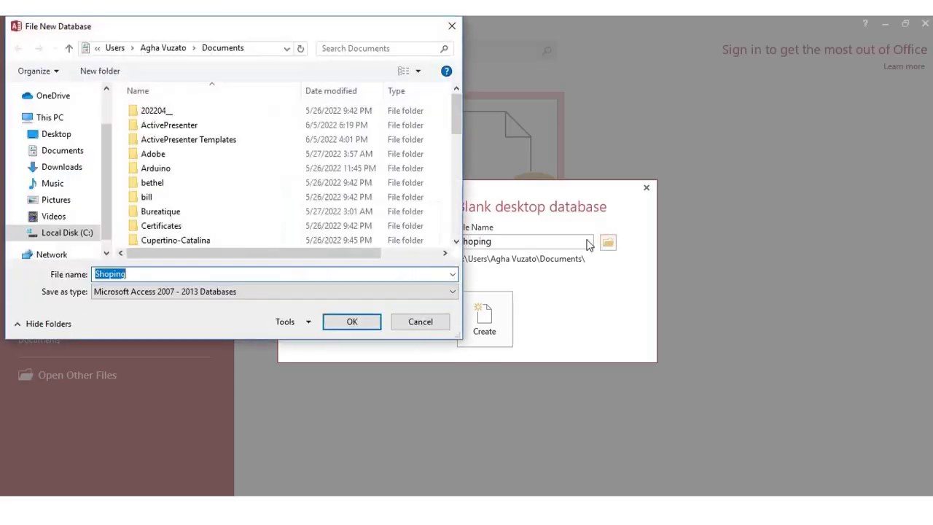
left_click(56, 140)
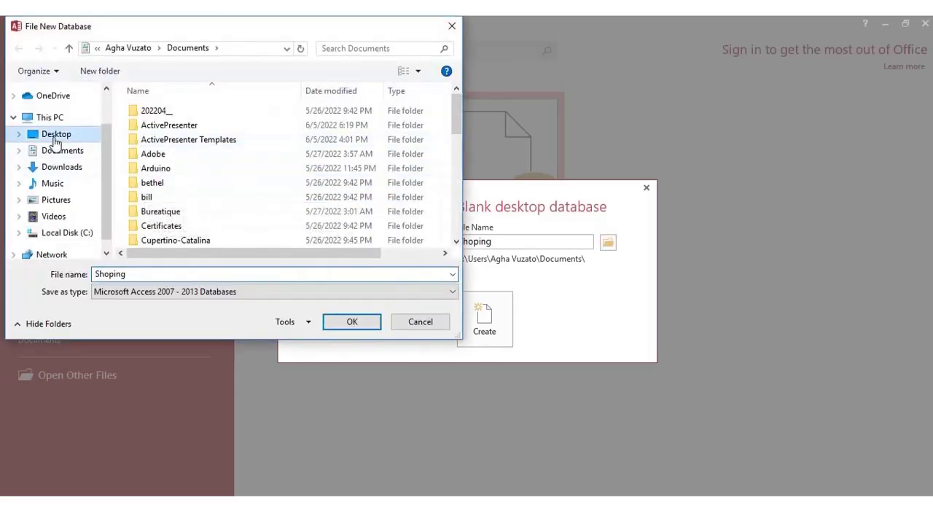
left_click(169, 141)
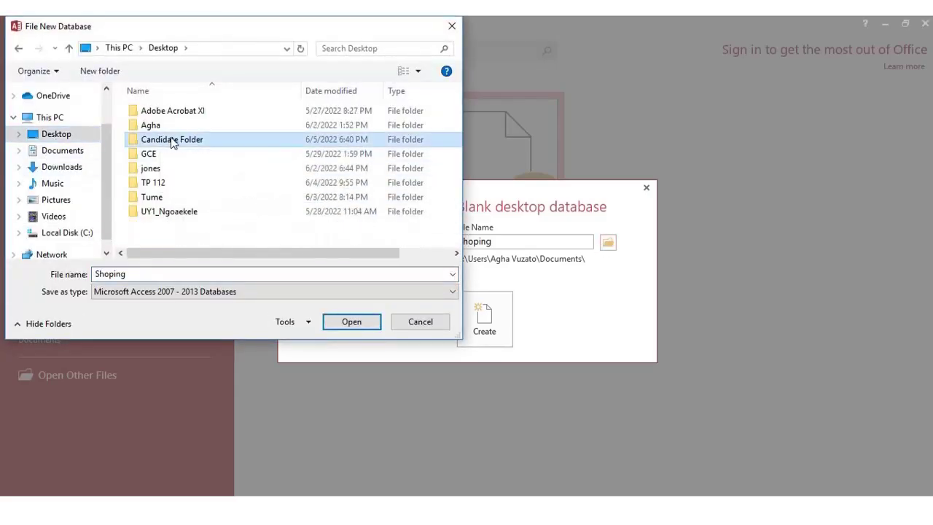
double_click(169, 140)
left_click(352, 321)
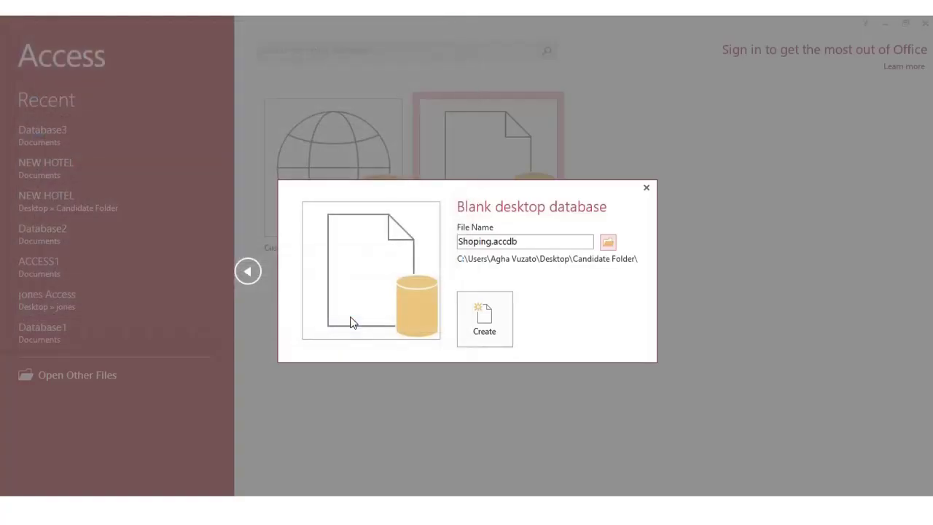
left_click(489, 304)
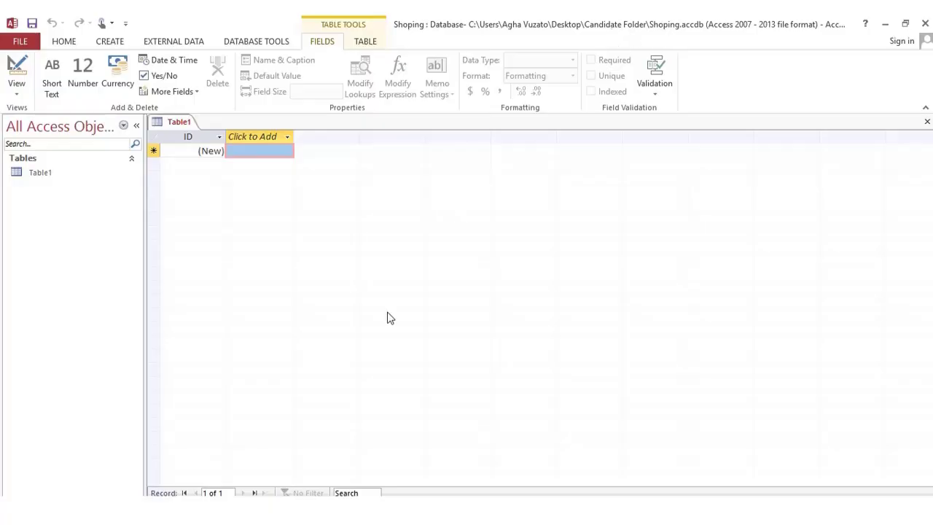
Return to the exam paper and reread questions b) and c) with the blank table property grids
key("alt+Tab")
scroll(474, 316, "down", 2)
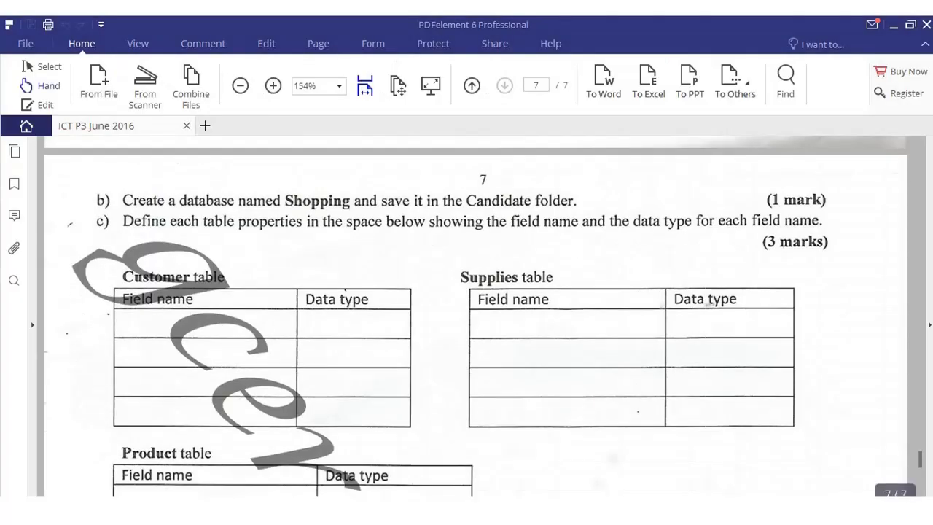
scroll(473, 316, "up", 1)
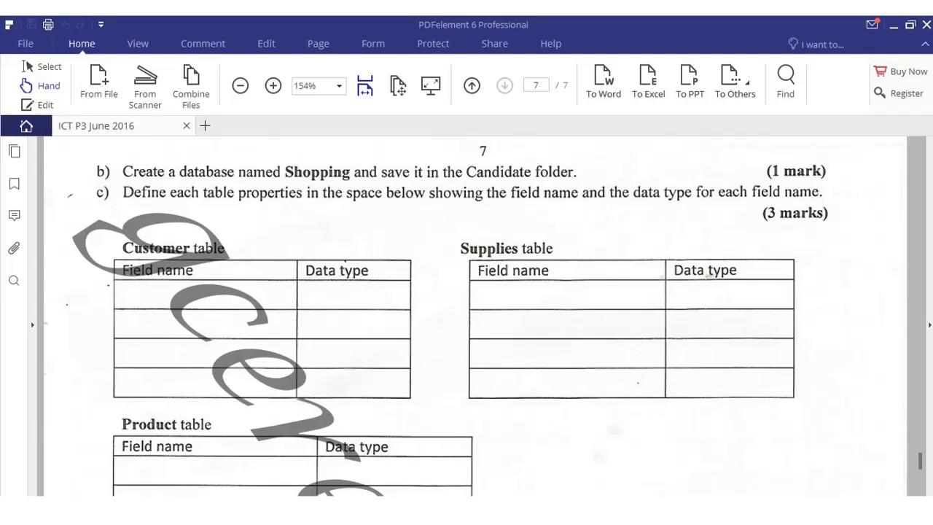
Switch to Database3 in Access and examine the Customer table's field names and data types in Design View
mouse_move(285, 497)
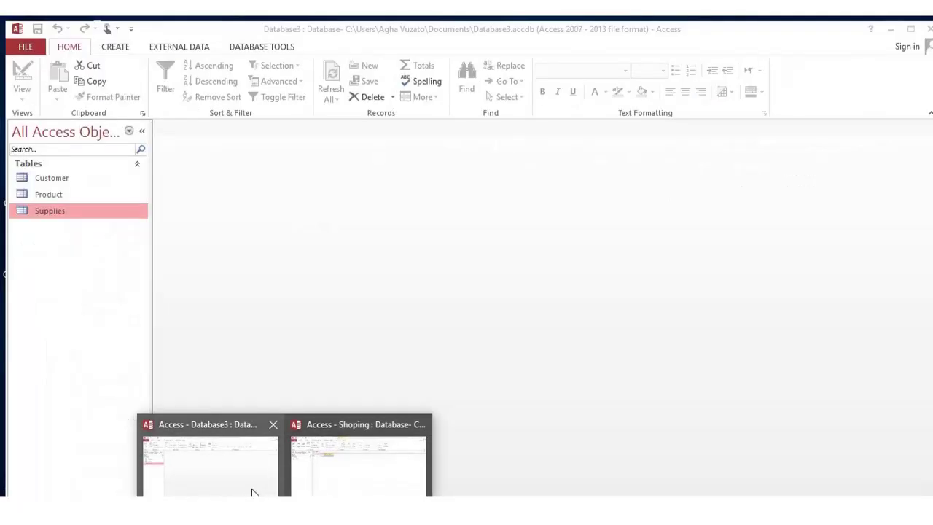
left_click(252, 493)
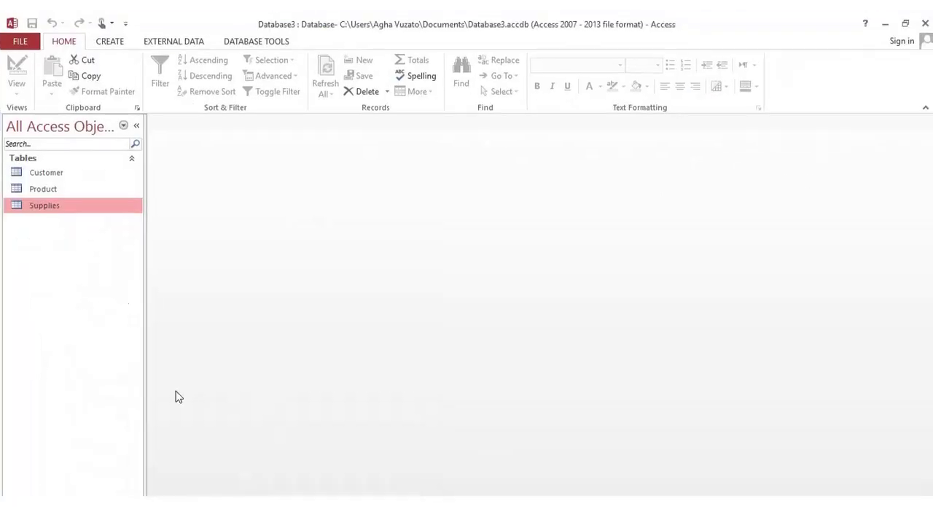
double_click(64, 176)
left_click(18, 70)
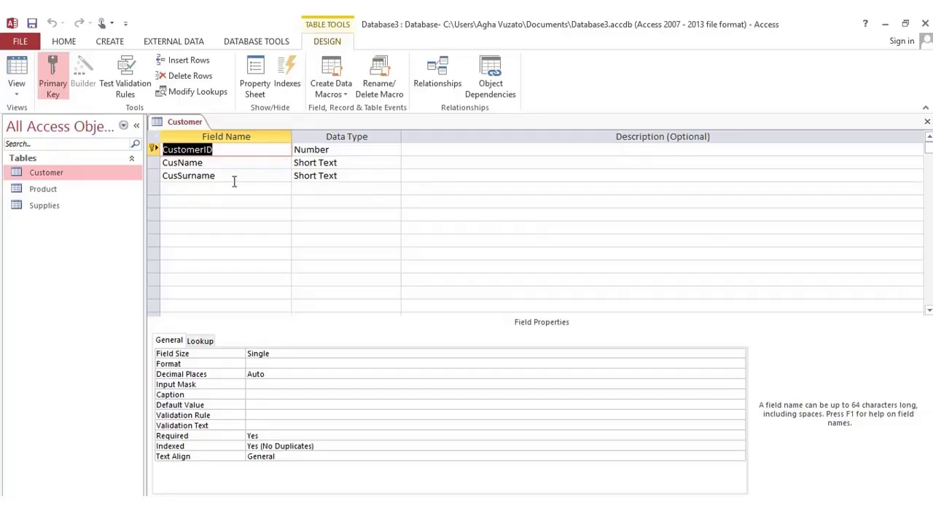
Examine the field names and data types of the Product and Supplies tables in Design View
double_click(74, 192)
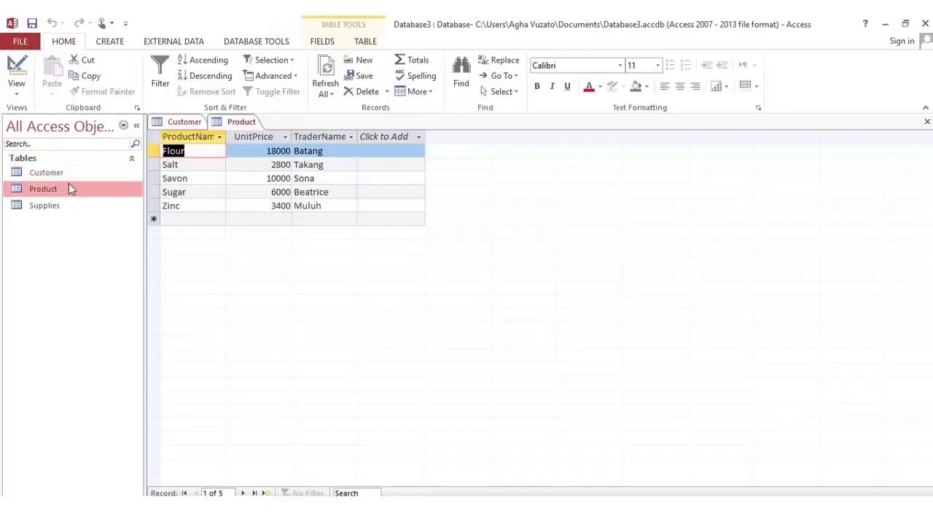
left_click(14, 67)
left_click(14, 67)
left_click(15, 67)
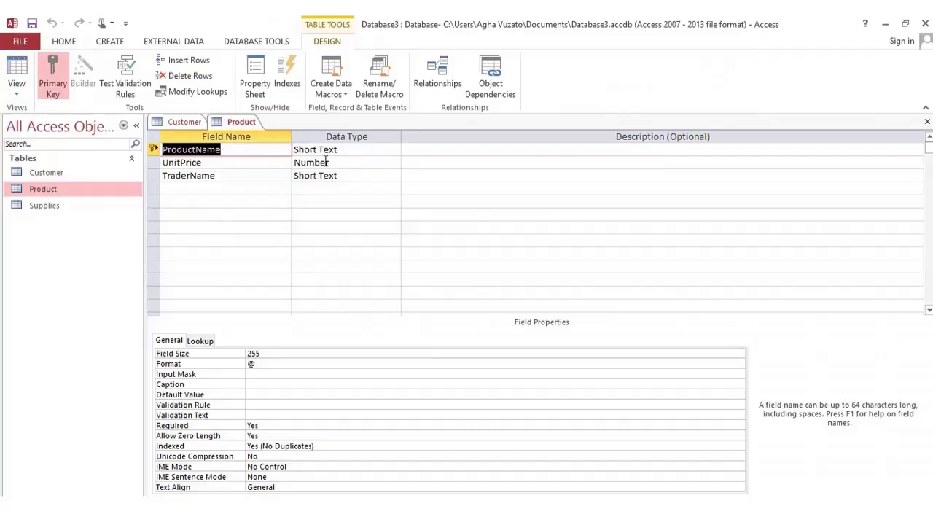
double_click(59, 203)
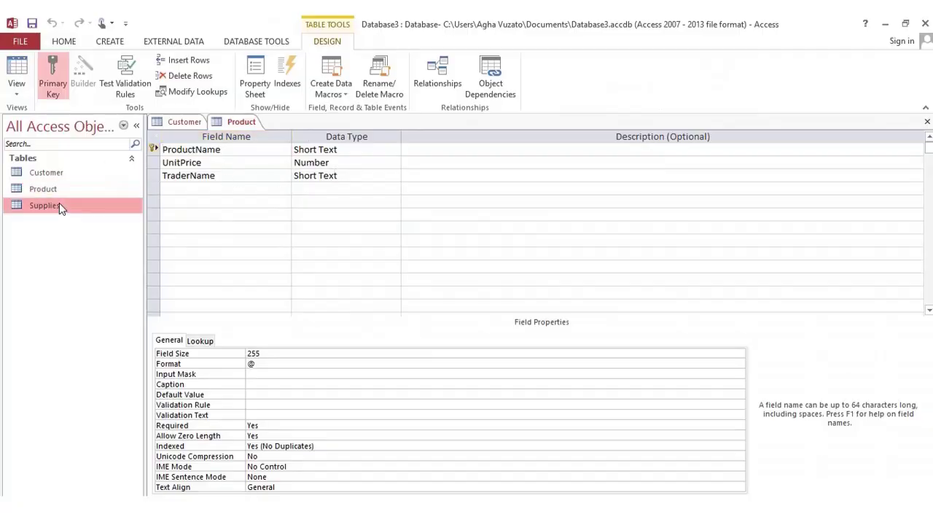
left_click(16, 69)
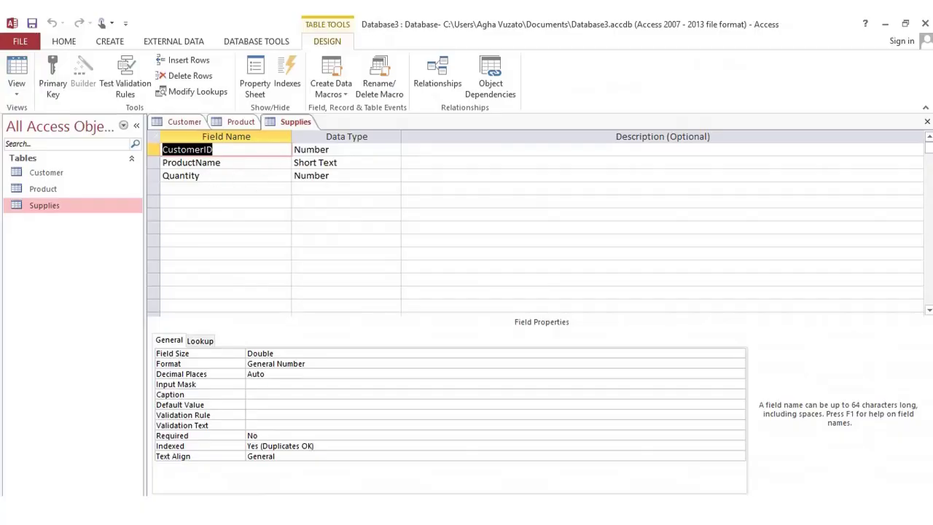
Go back to the exam paper and read questions d) and e) on creating, populating and relating the tables
key("alt+Tab")
scroll(569, 374, "down", 3)
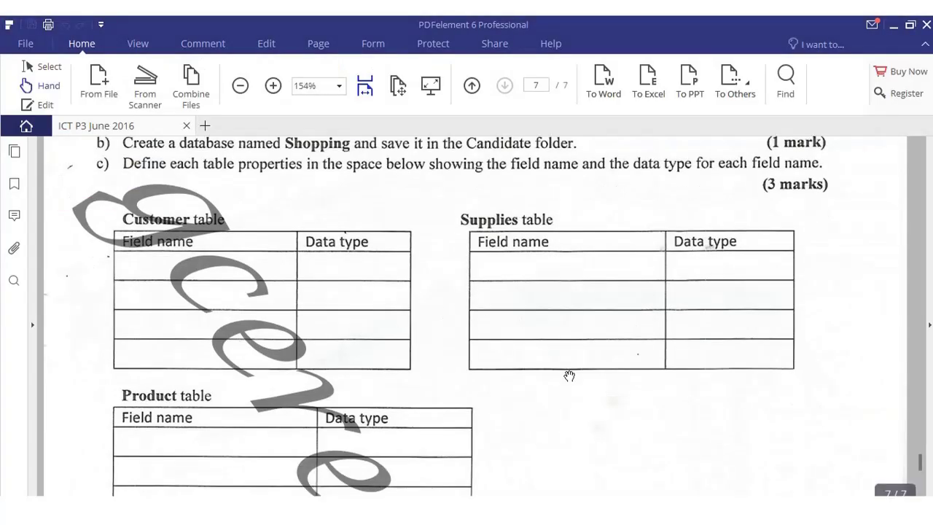
scroll(569, 375, "down", 3)
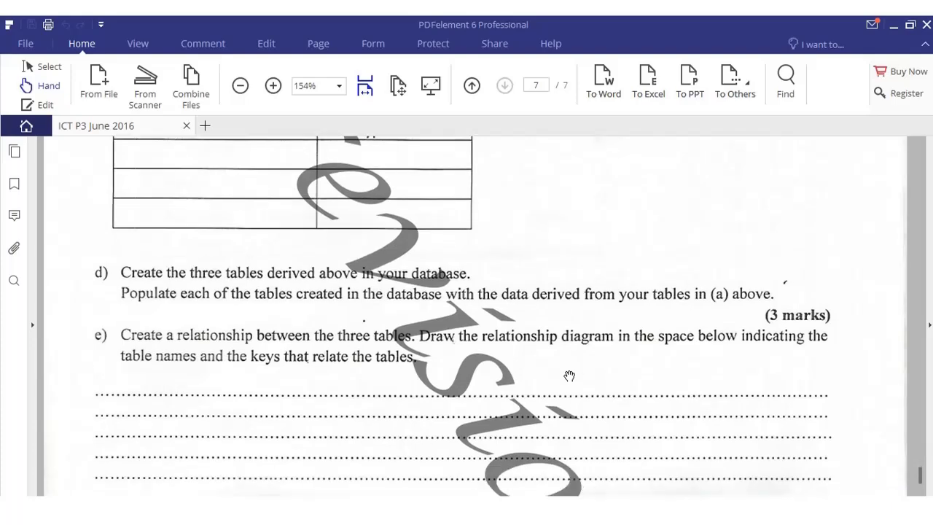
scroll(569, 376, "down", 1)
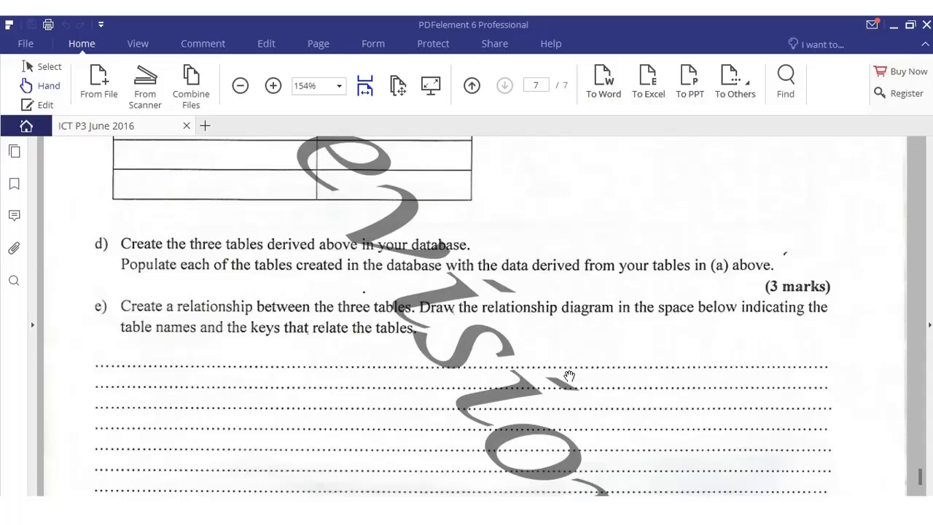
Switch to the Shoping database and remove the default Table1 by closing it without saving
mouse_move(318, 510)
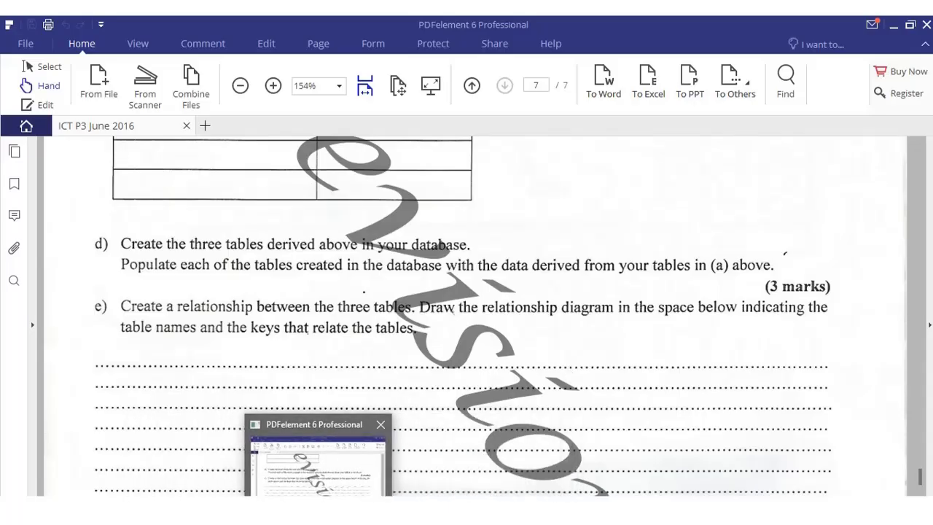
mouse_move(310, 477)
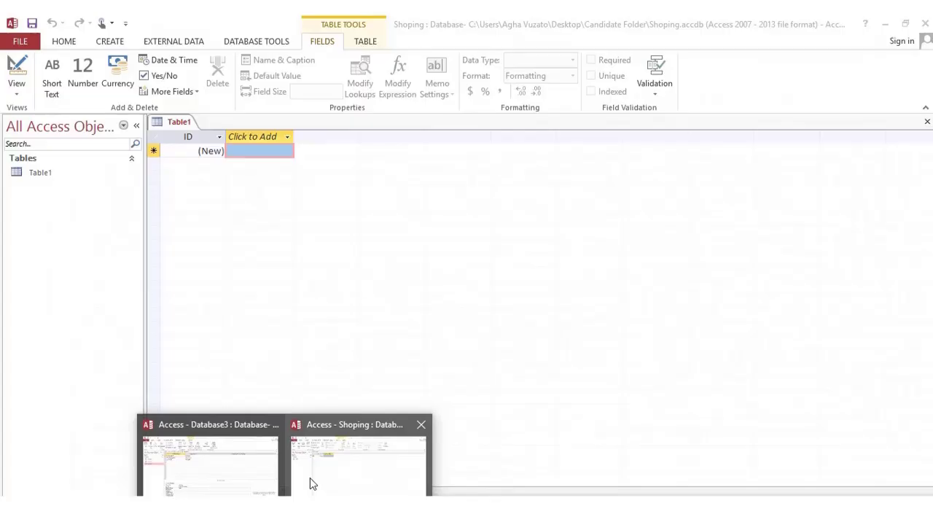
left_click(309, 474)
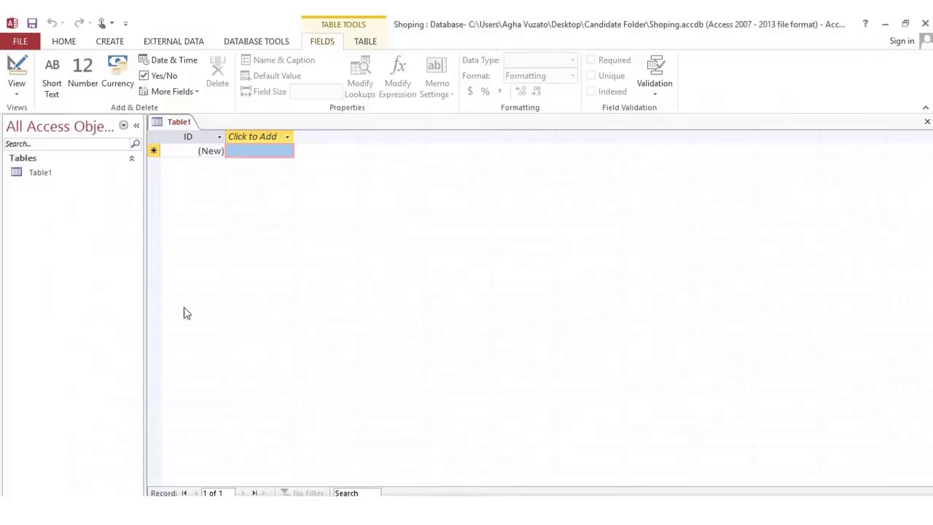
left_click(50, 180)
right_click(50, 178)
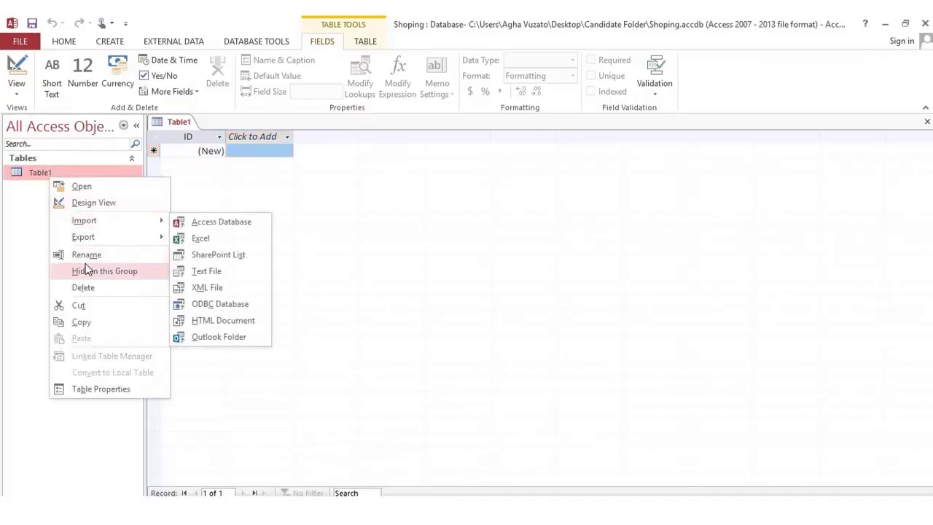
left_click(85, 288)
left_click(474, 304)
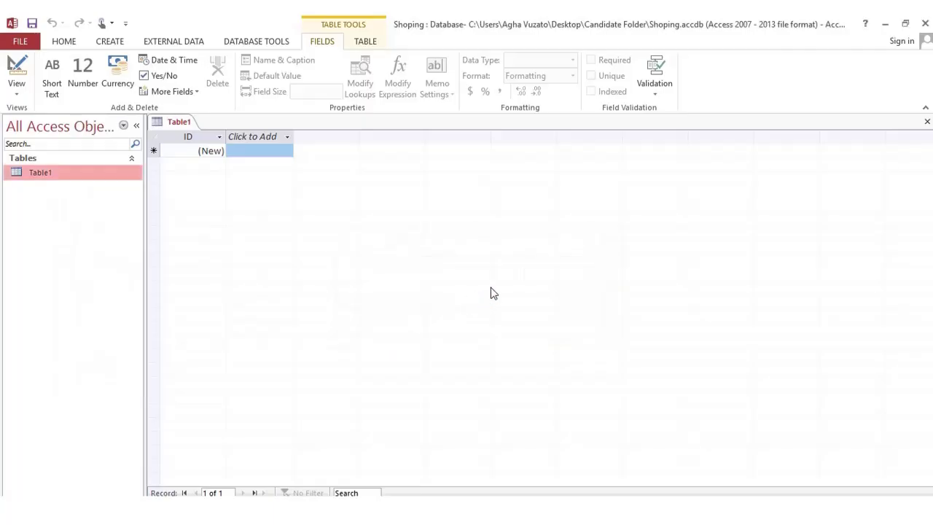
left_click(926, 121)
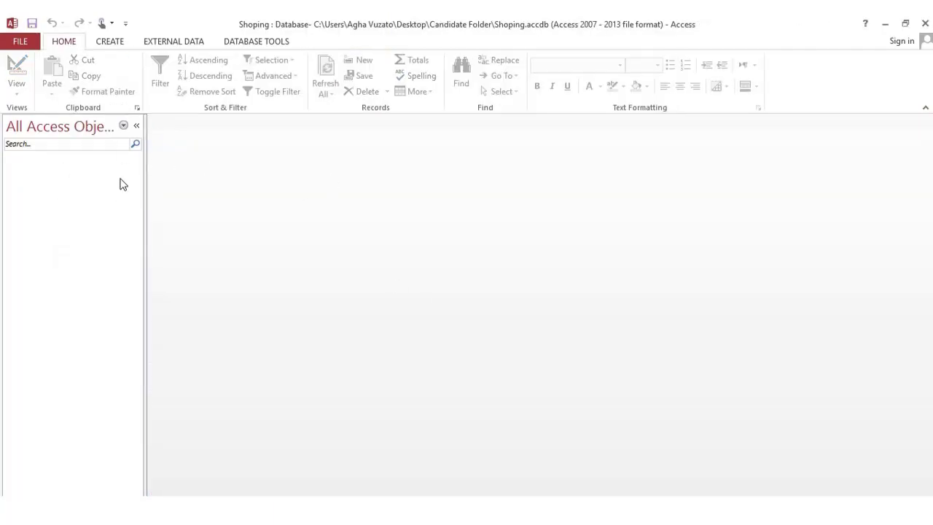
Create a new table in Design View and add a CustomerID field with the Number data type
left_click(117, 41)
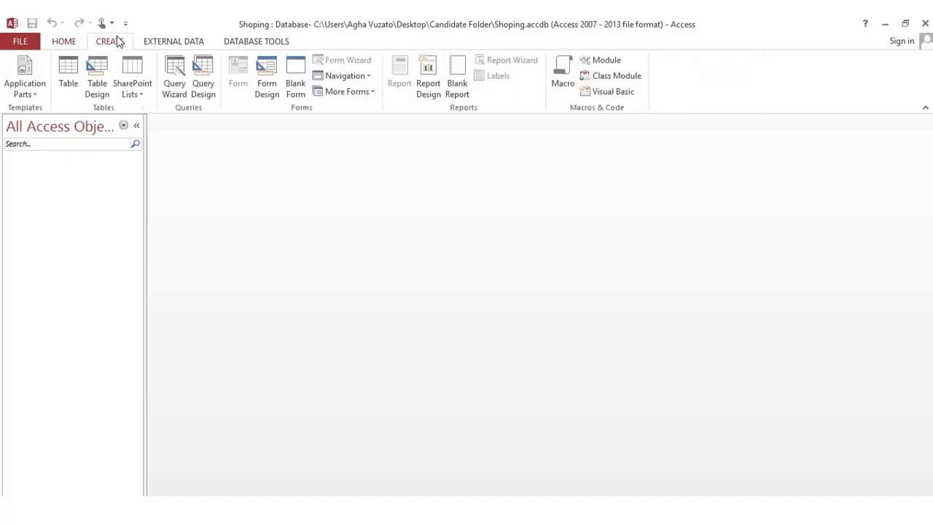
left_click(97, 82)
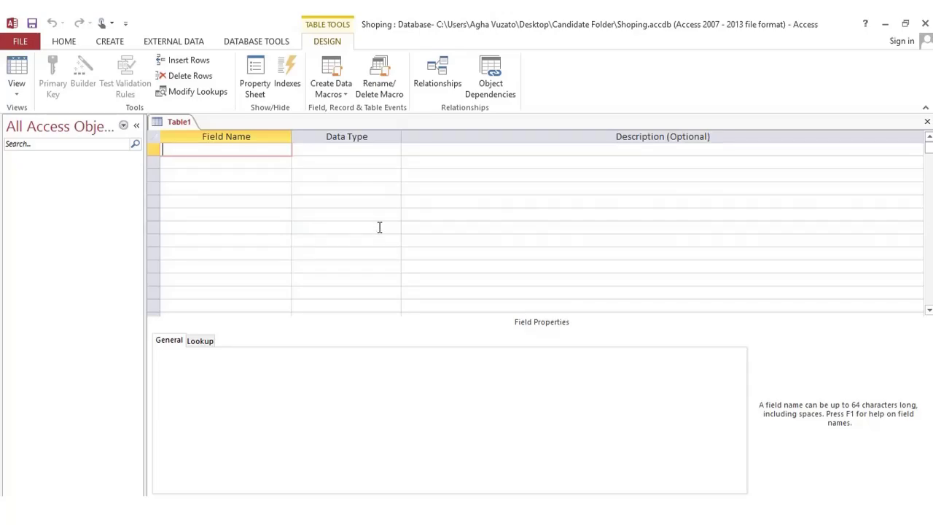
type("CustomerID")
left_click(390, 151)
left_click(393, 150)
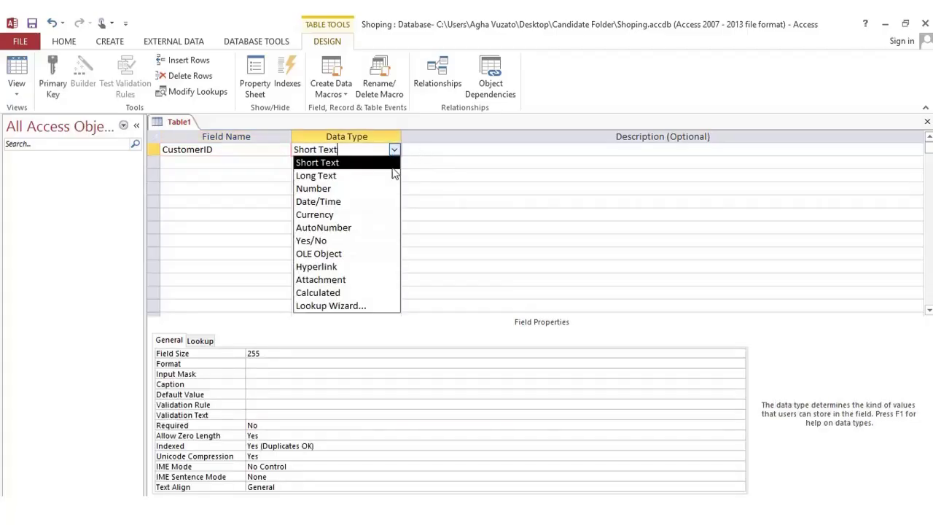
left_click(375, 191)
Add the CusName and CusSurname fields below CustomerID, both with the Short Text data type
left_click(258, 165)
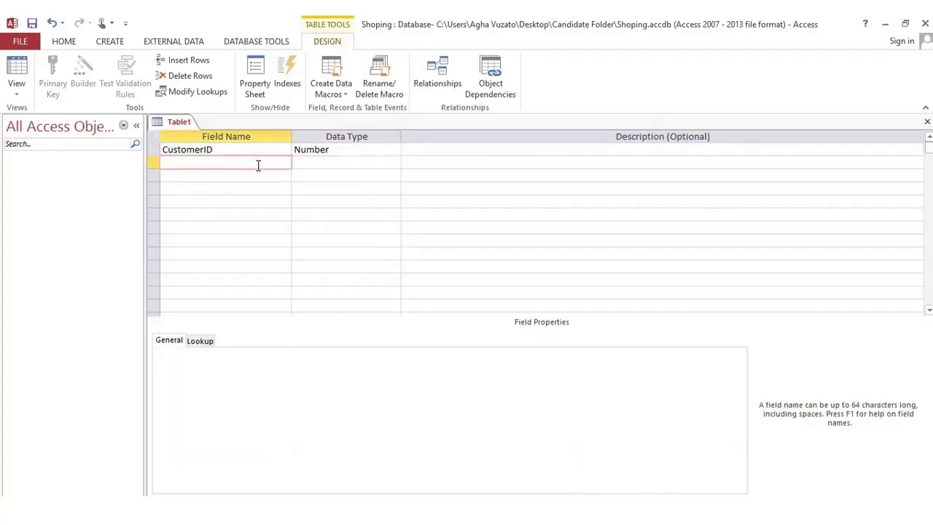
type("CusName")
left_click(341, 161)
left_click(230, 172)
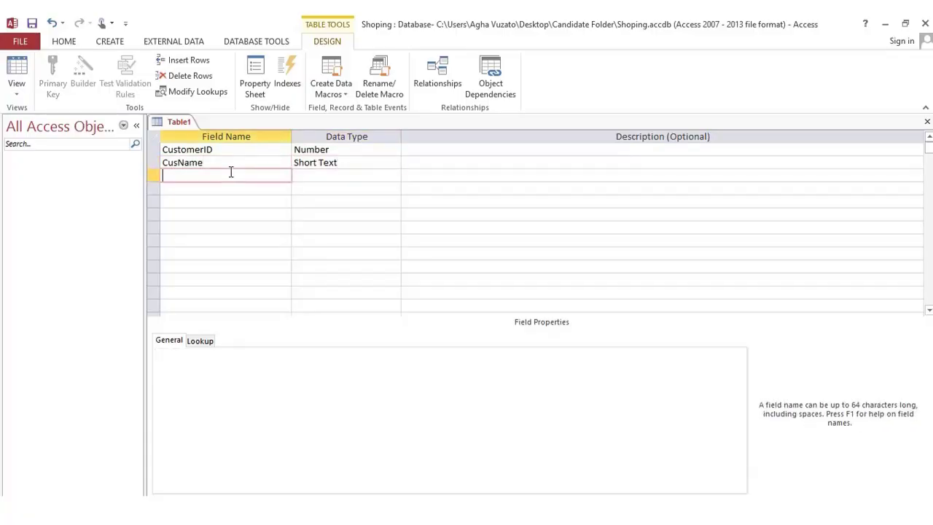
type("CusSurname")
left_click(313, 172)
left_click(394, 175)
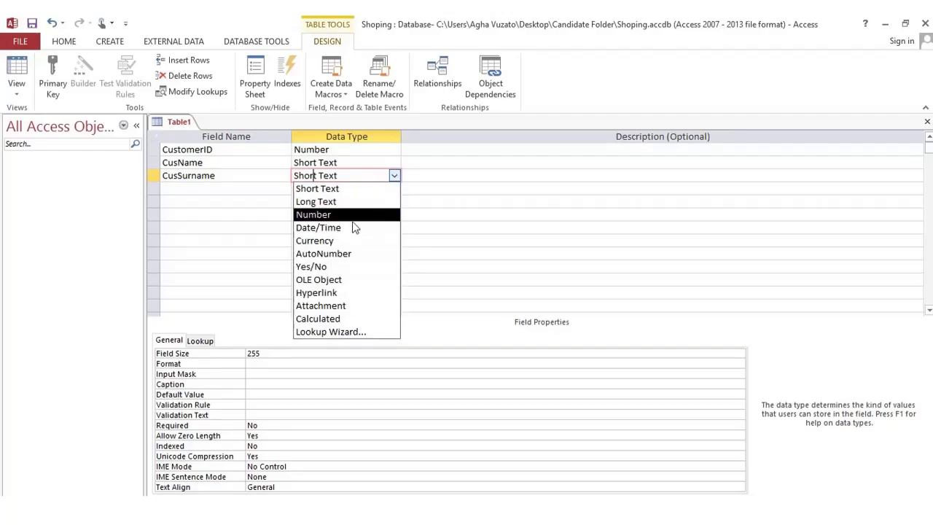
left_click(297, 188)
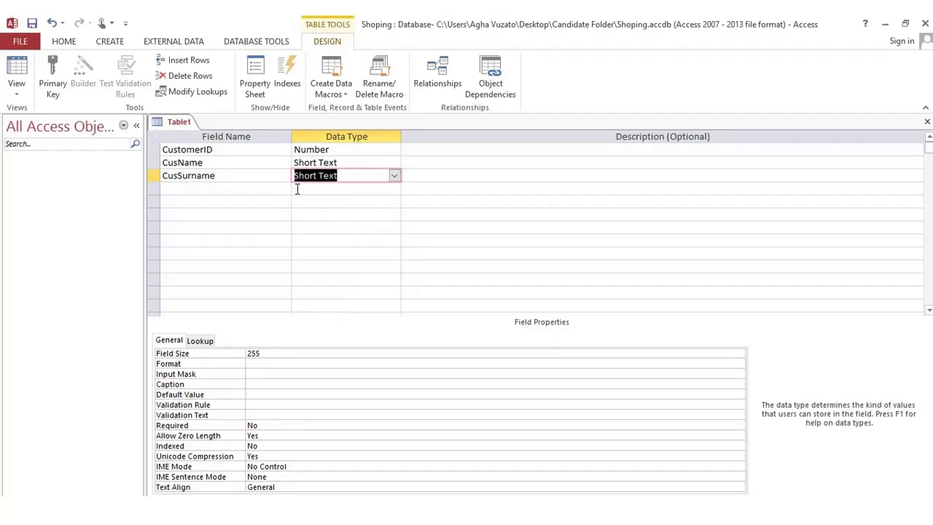
Check the Customer table's structure and primary key in part a) of the exam paper, and return to the Shoping database
key("alt+Tab")
scroll(353, 268, "up", 15)
scroll(355, 270, "up", 10)
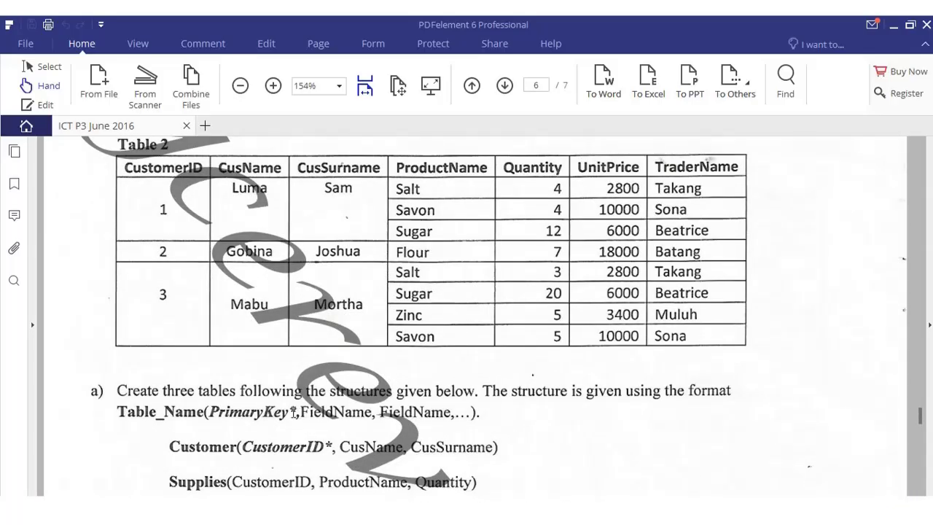
scroll(294, 412, "down", 3)
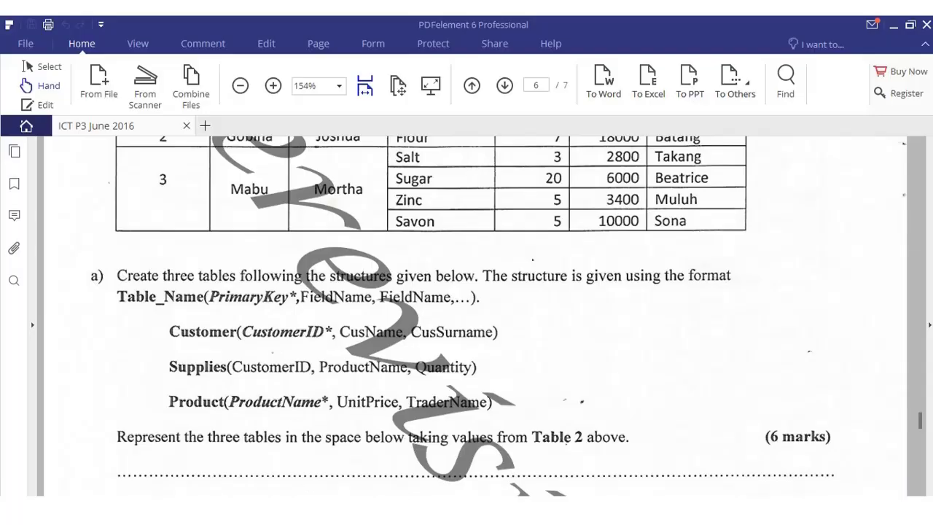
left_click(270, 481)
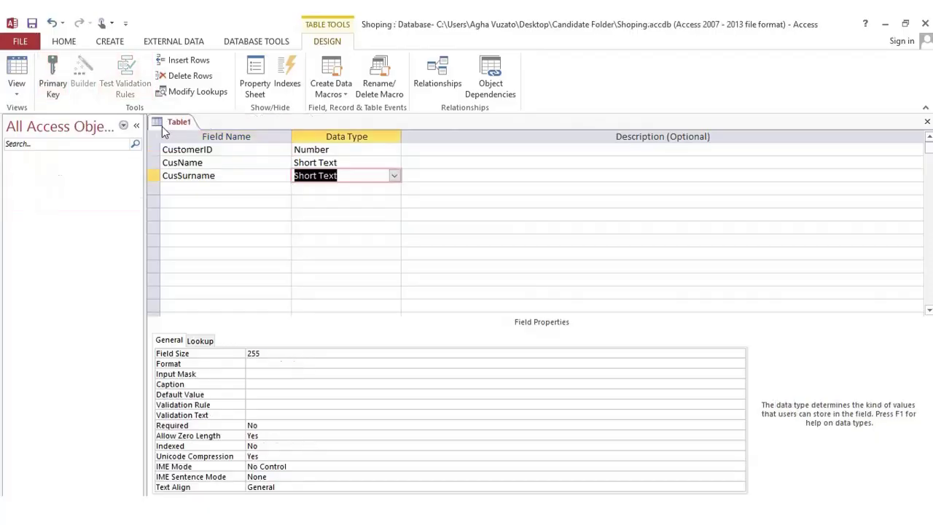
Set CustomerID as the primary key and save the table as Customer
left_click(188, 149)
left_click(56, 69)
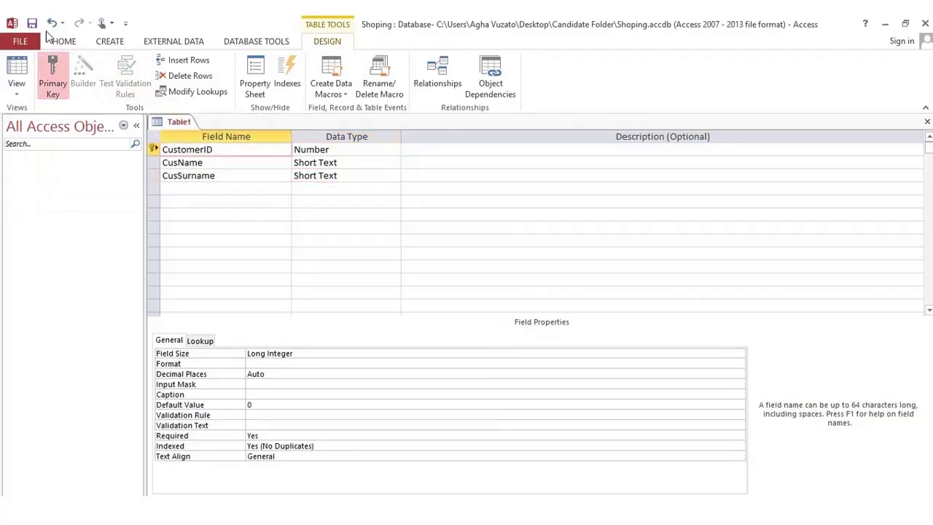
left_click(32, 23)
type("Cu")
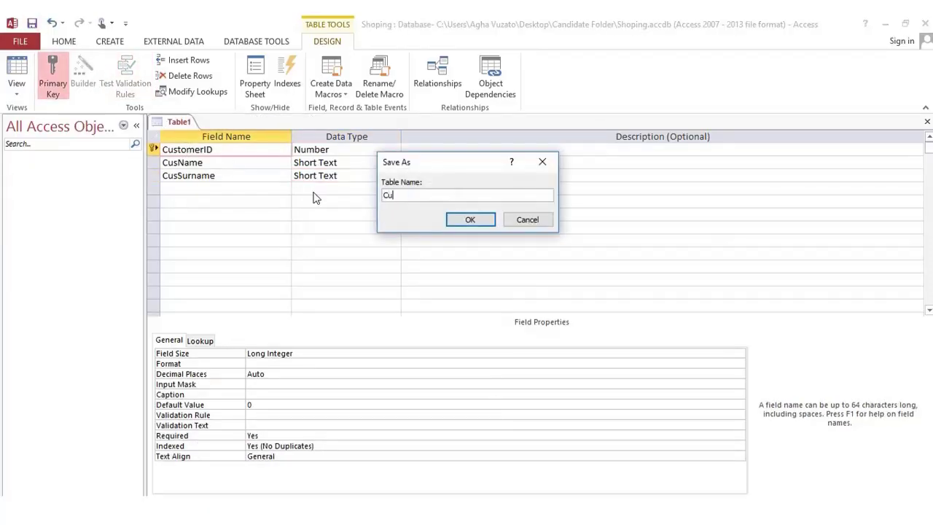
type("stomer")
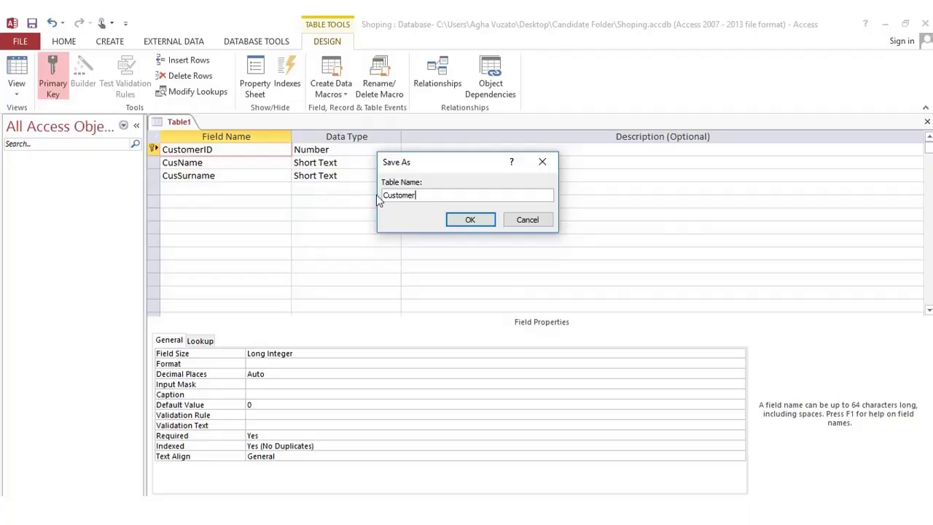
left_click(470, 220)
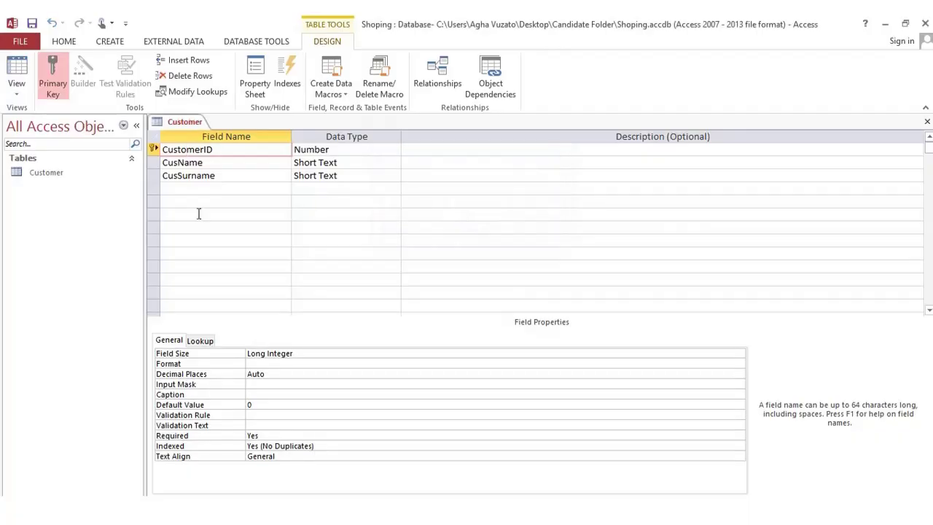
Switch the Customer table to Datasheet View and enter 1 as the first record's CustomerID
left_click(16, 67)
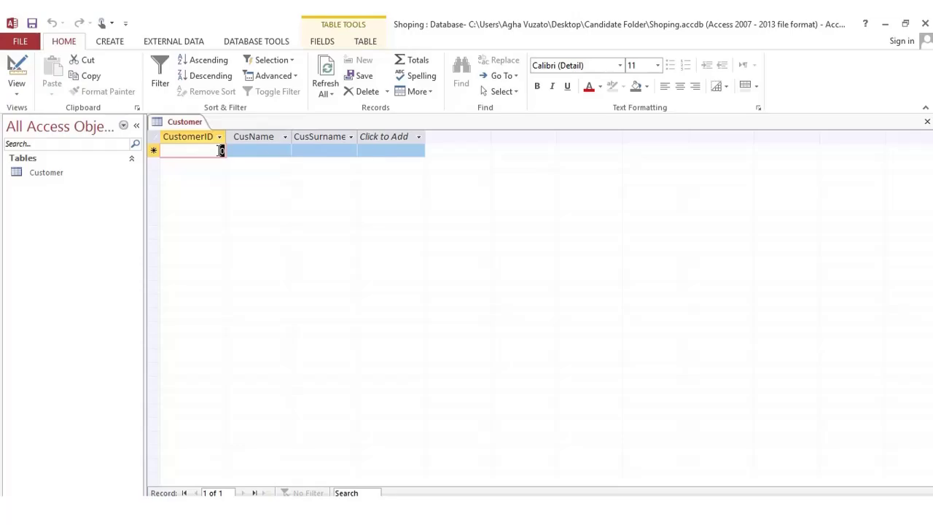
type("ejjer")
key("BackSpace")
key("BackSpace")
key("BackSpace")
key("BackSpace")
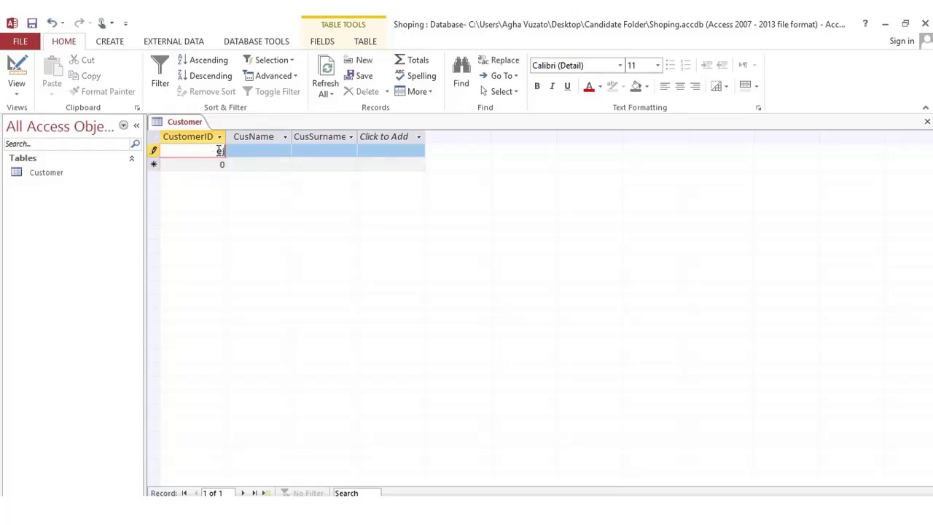
type("1")
key("Tab")
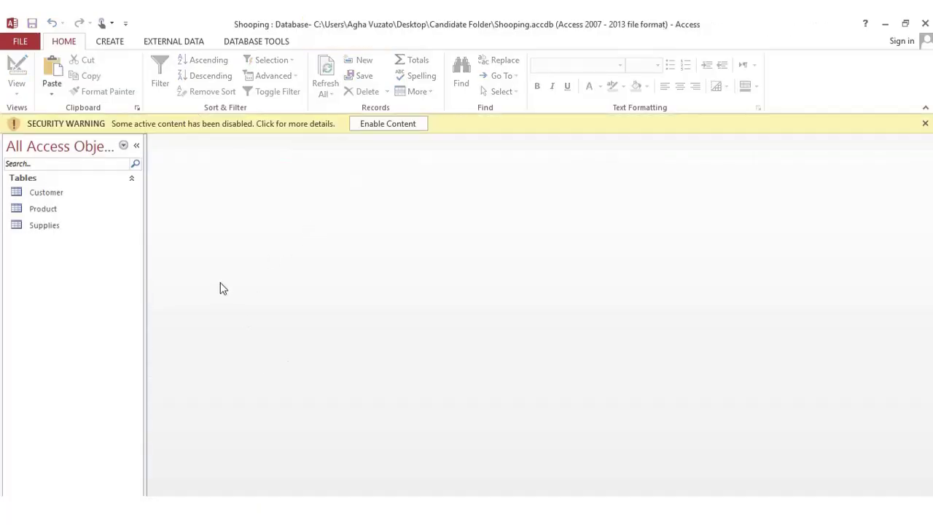
Open the Customer, Product and Supplies tables of the Shooping database and review the records in each
left_click(46, 191)
double_click(48, 188)
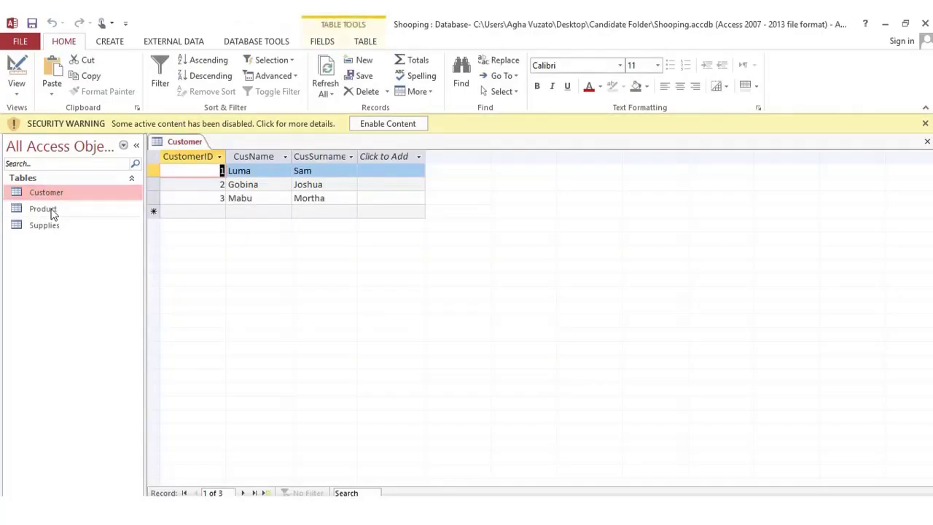
double_click(48, 211)
double_click(46, 223)
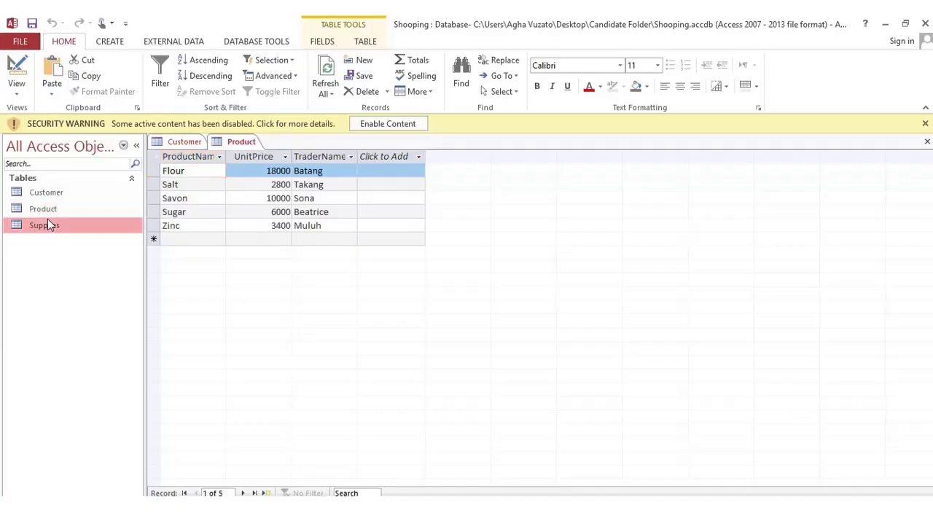
left_click(182, 145)
right_click(182, 146)
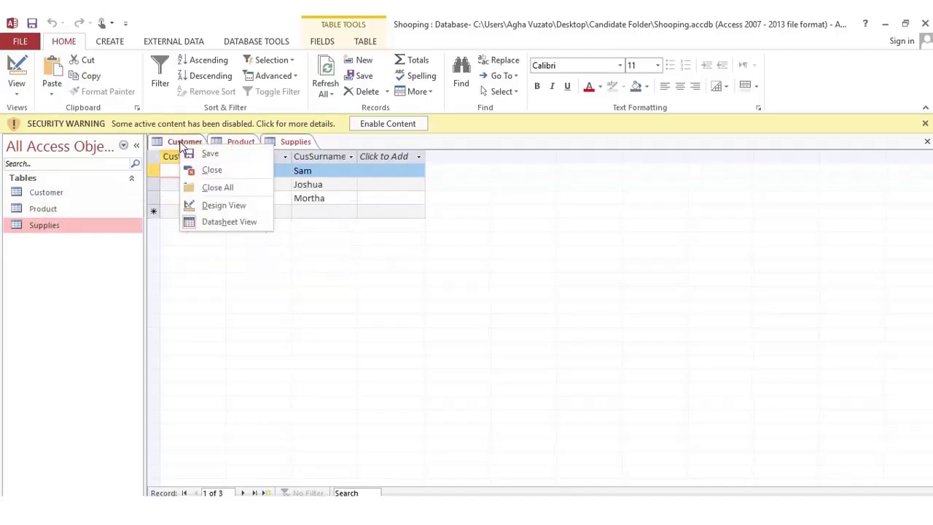
key("Escape")
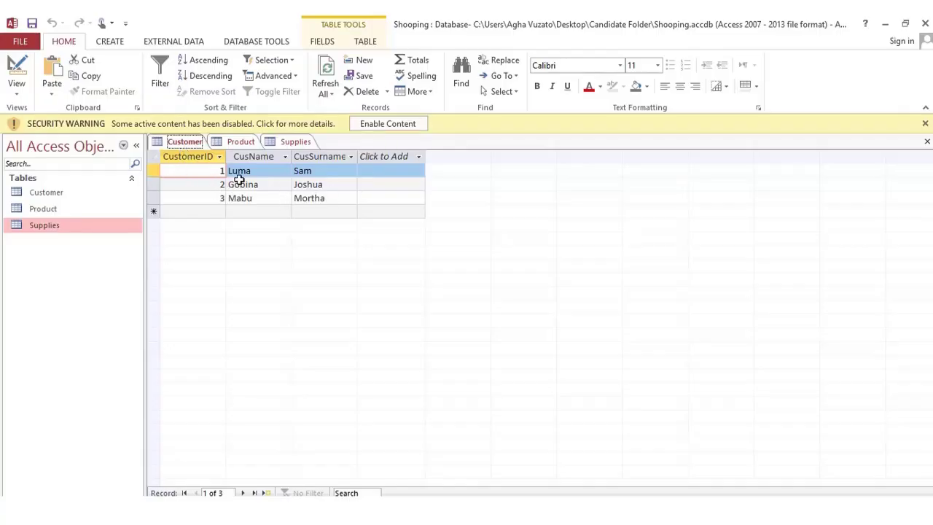
left_click(241, 142)
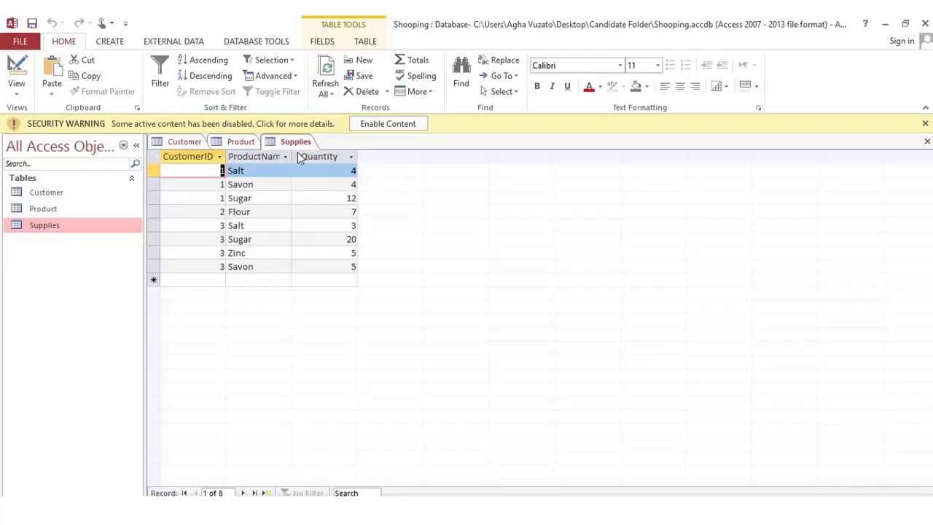
Switch to the exam paper in PDFelement and read the database questions from part b) onward on page 7
key("alt+Tab")
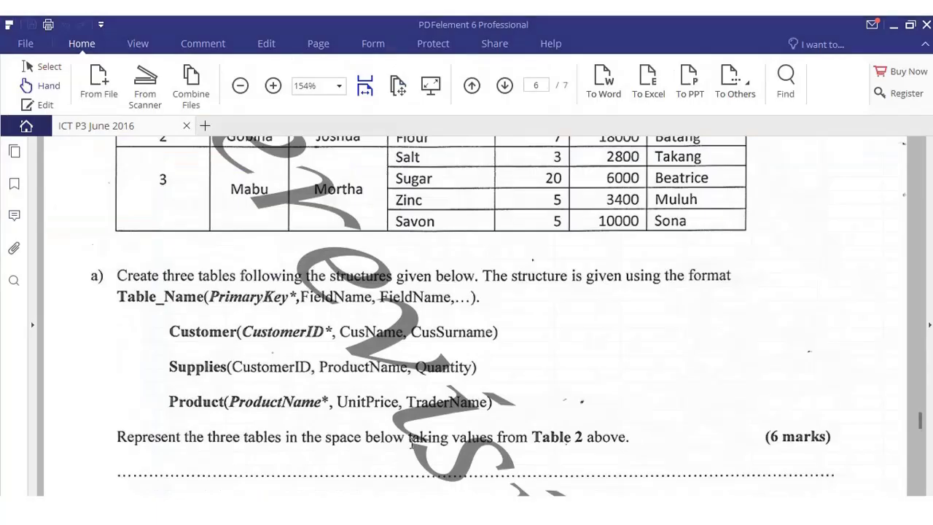
scroll(409, 441, "down", 10)
scroll(412, 443, "down", 10)
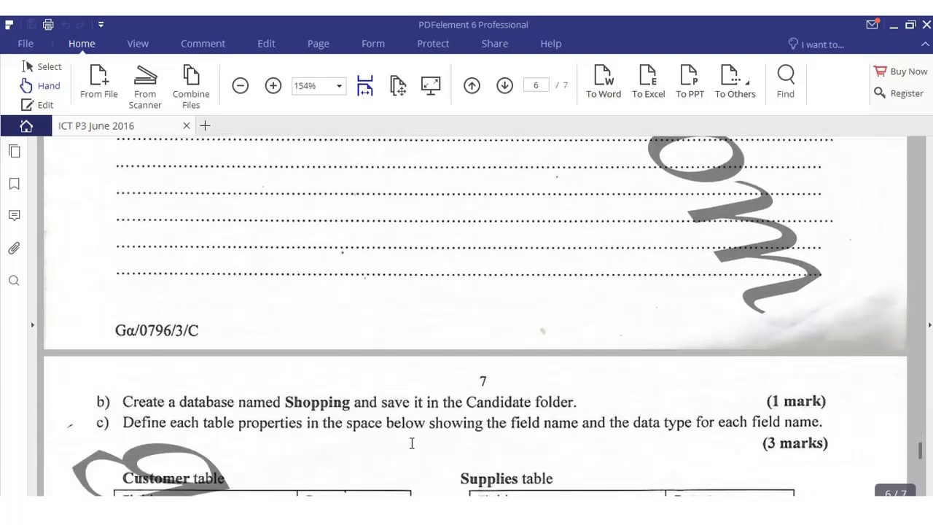
scroll(412, 443, "down", 2)
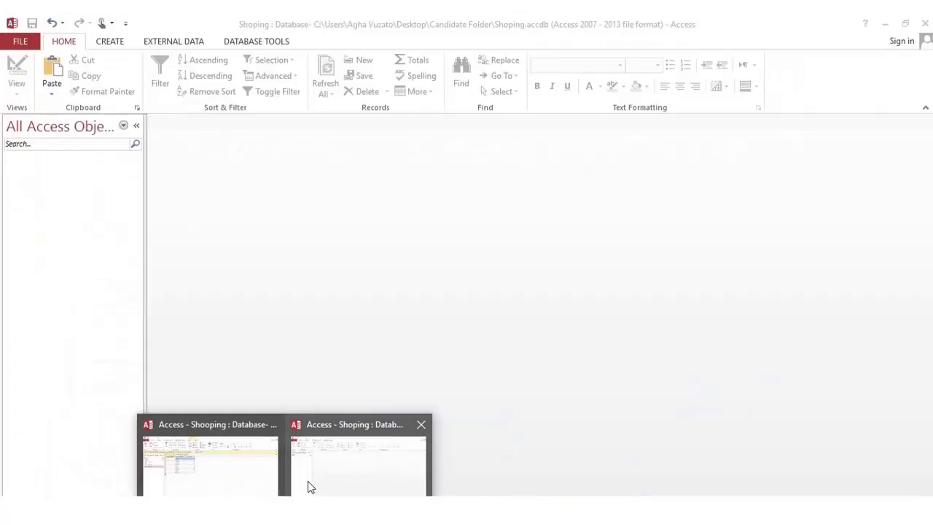
Return to the Shooping database in Access and close the Supplies, Product and Customer tables
left_click(247, 473)
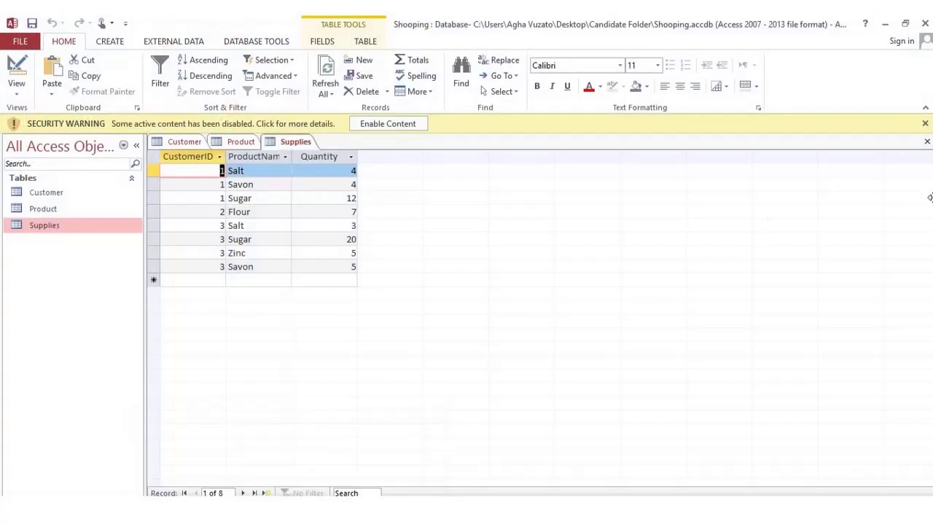
left_click(928, 143)
left_click(928, 142)
left_click(927, 142)
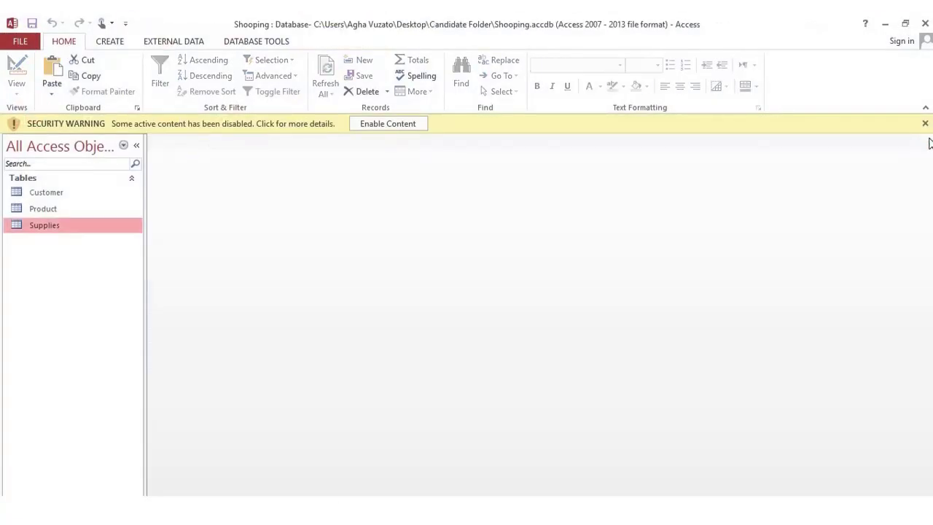
Open the Relationships window and add the Customer, Product and Supplies tables to it
left_click(256, 40)
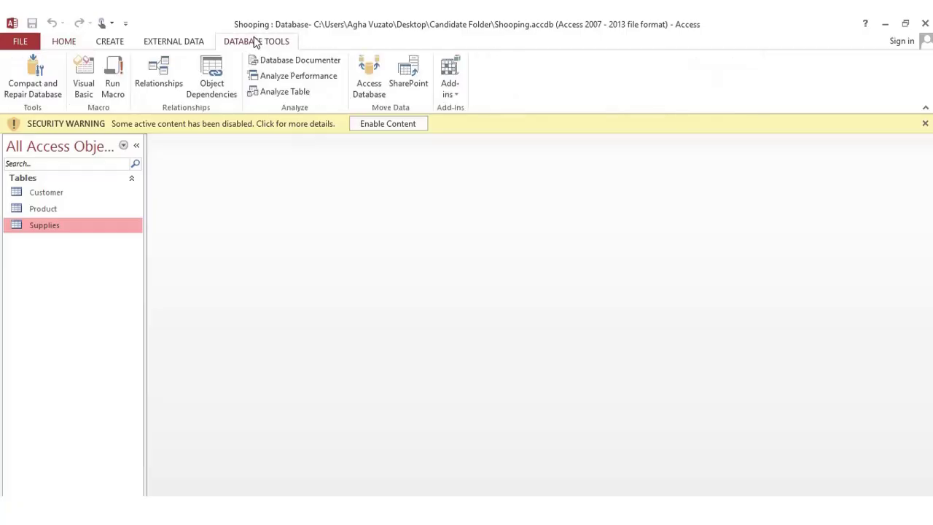
left_click(161, 67)
left_click(493, 309)
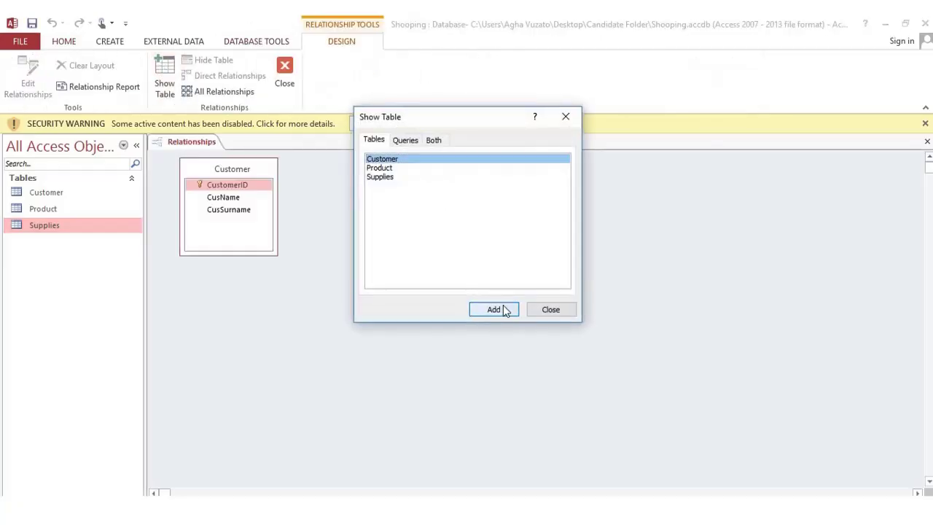
left_click(379, 167)
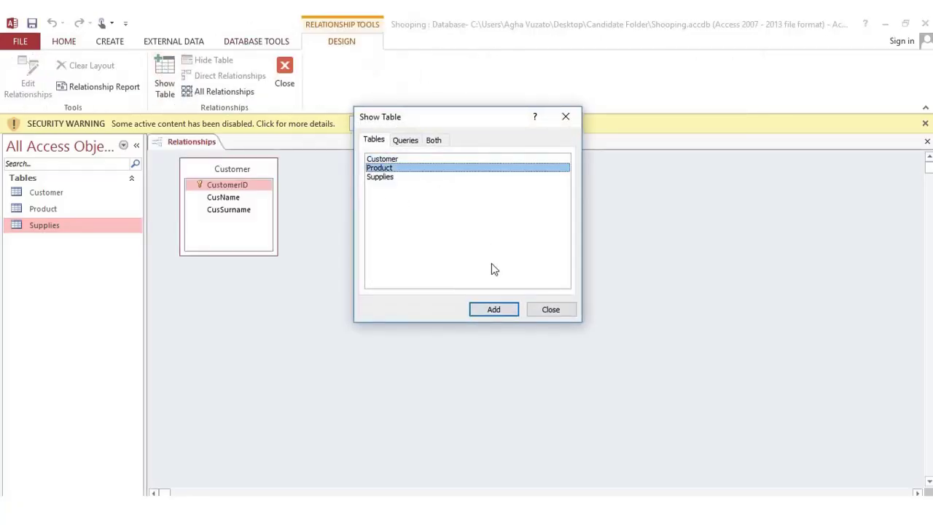
left_click(493, 310)
left_click(373, 177)
left_click(490, 307)
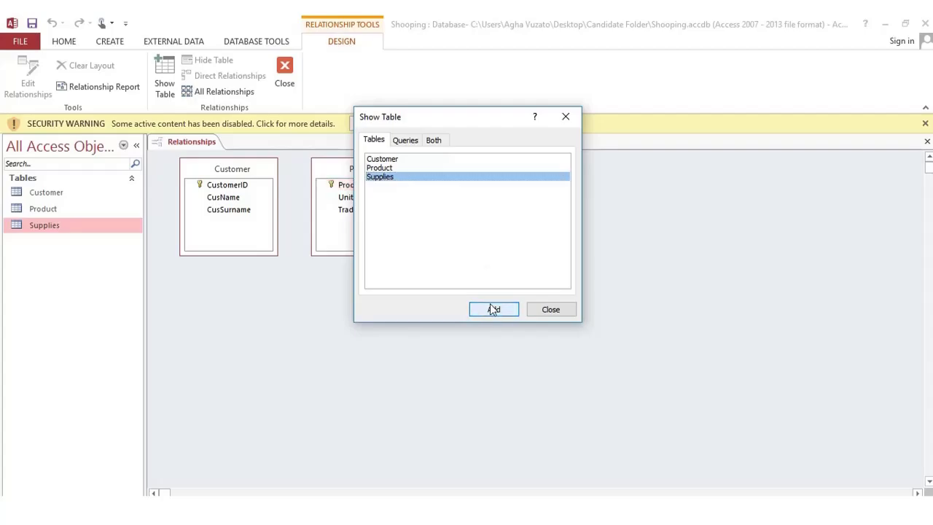
left_click(563, 313)
Space out the table boxes and create a relationship from CustomerID in Customer to CustomerID in Supplies
left_click_drag(373, 174, 628, 183)
left_click_drag(489, 169, 443, 308)
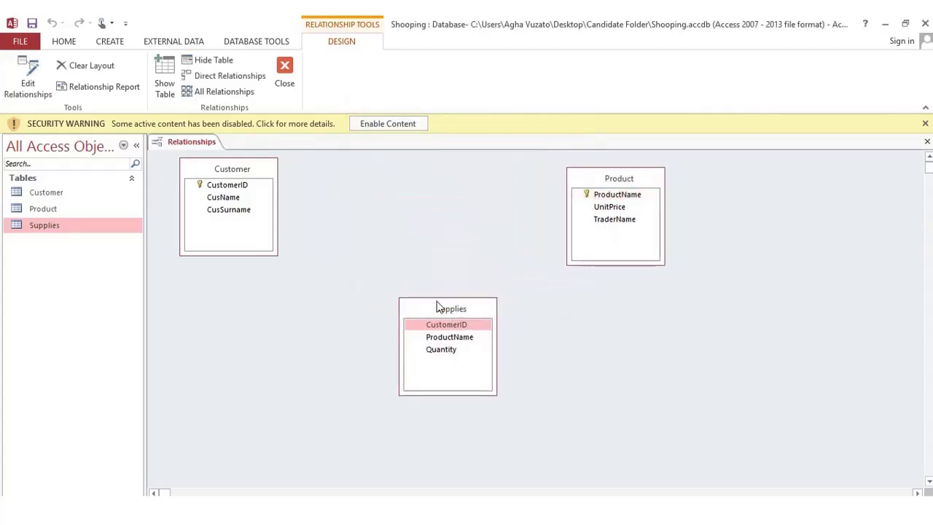
left_click_drag(212, 186, 430, 331)
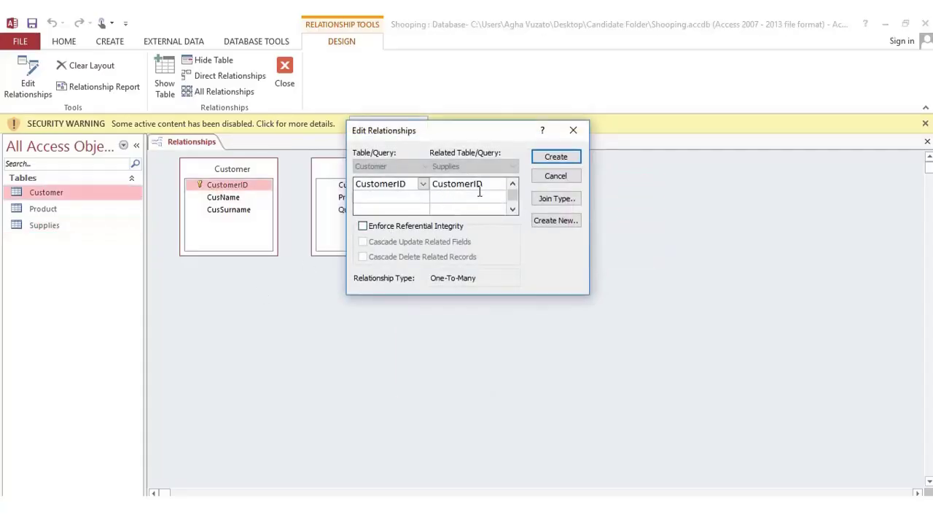
left_click(547, 160)
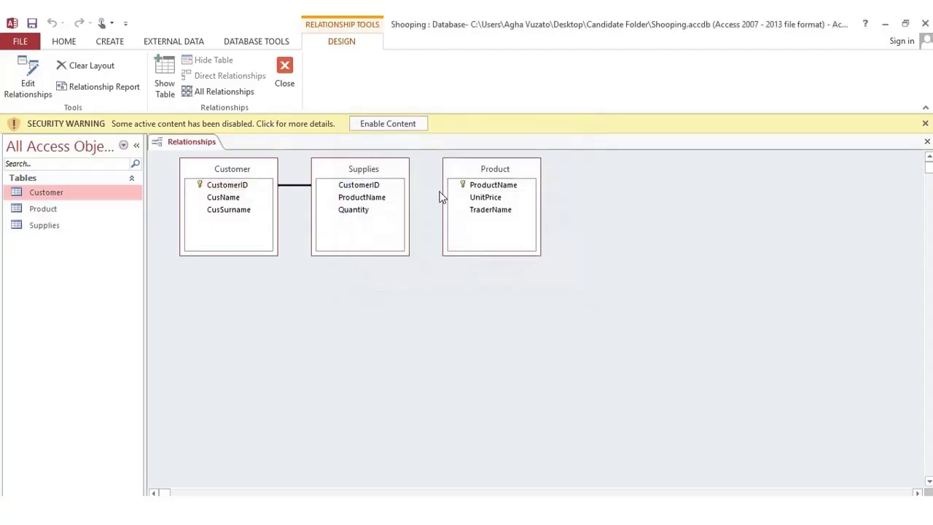
Relate ProductName in Product to ProductName in Supplies with referential integrity enforced, and arrange Supplies below and between the other two tables
left_click_drag(477, 188, 376, 198)
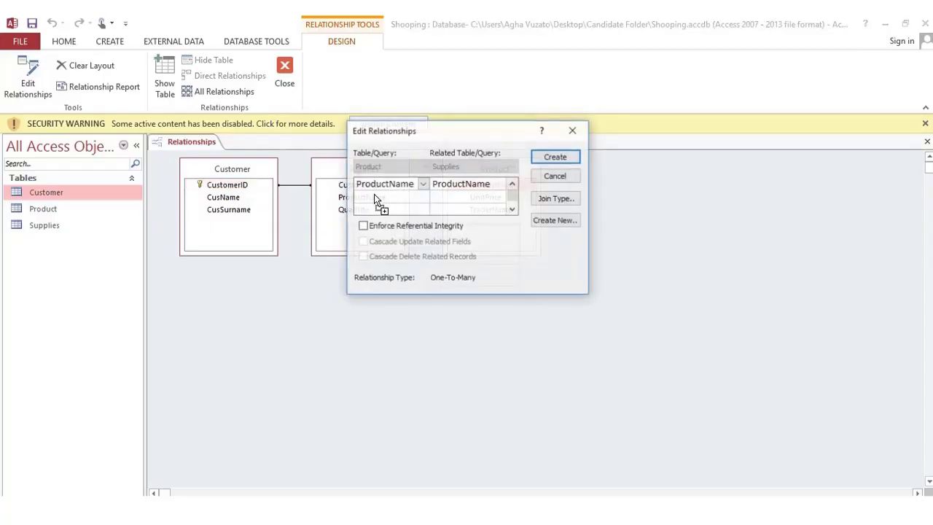
left_click(362, 226)
left_click(555, 157)
mouse_move(505, 170)
left_mouse_down()
mouse_move(646, 162)
mouse_move(646, 173)
mouse_move(675, 182)
left_mouse_up()
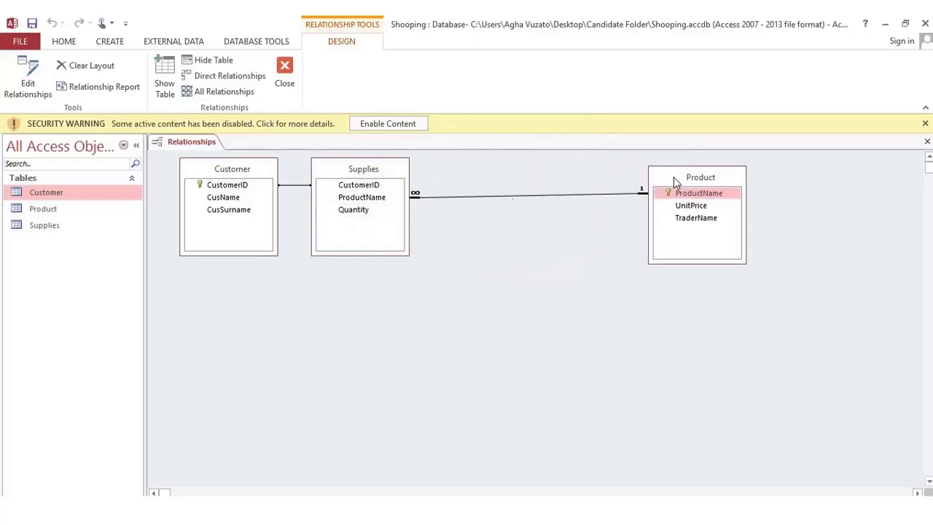
left_click_drag(359, 173, 462, 318)
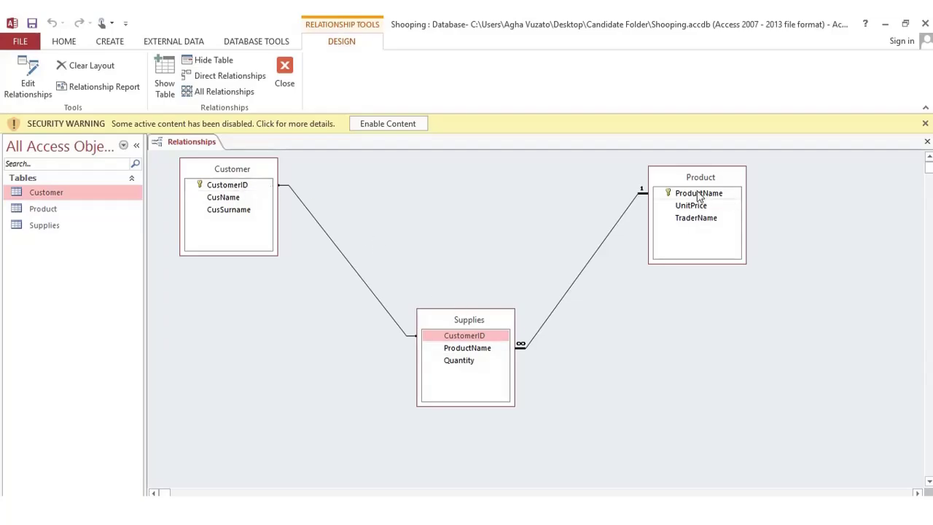
Switch to the exam paper and read the query requirements in part f)
key("alt+Tab")
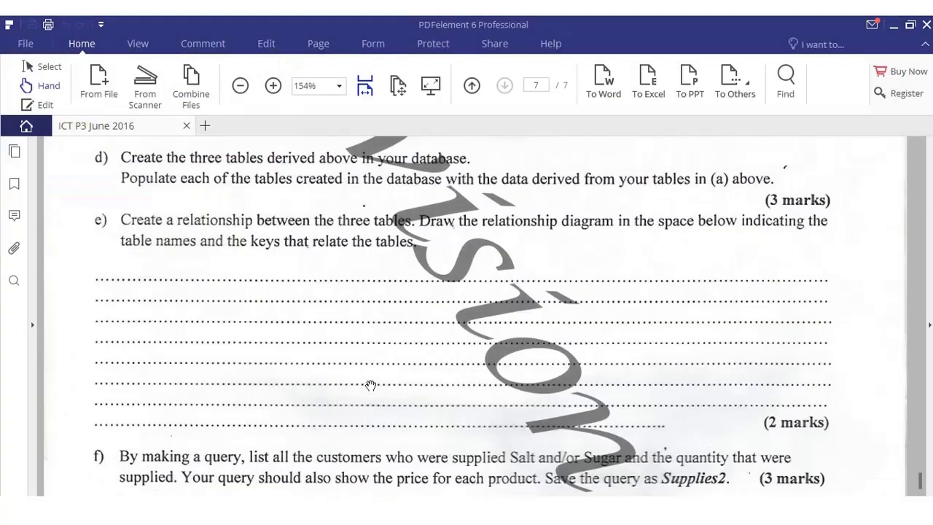
scroll(374, 376, "down", 3)
scroll(375, 376, "down", 1)
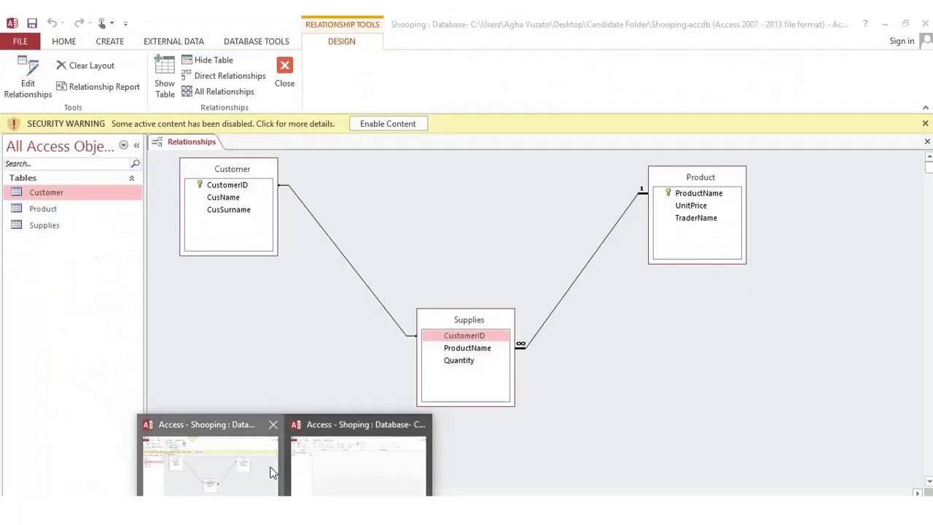
Return to the Shooping database in Access and close the Relationships window, saving its layout
left_click(271, 472)
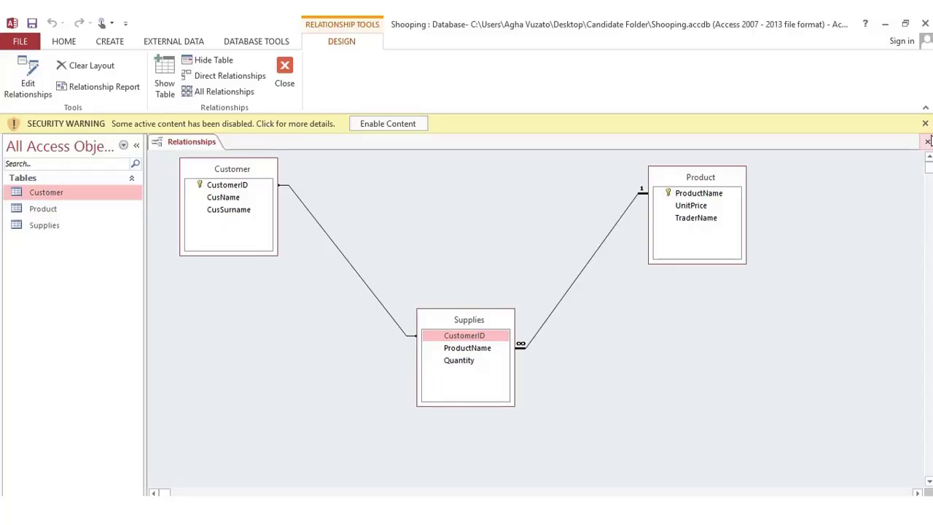
left_click(927, 142)
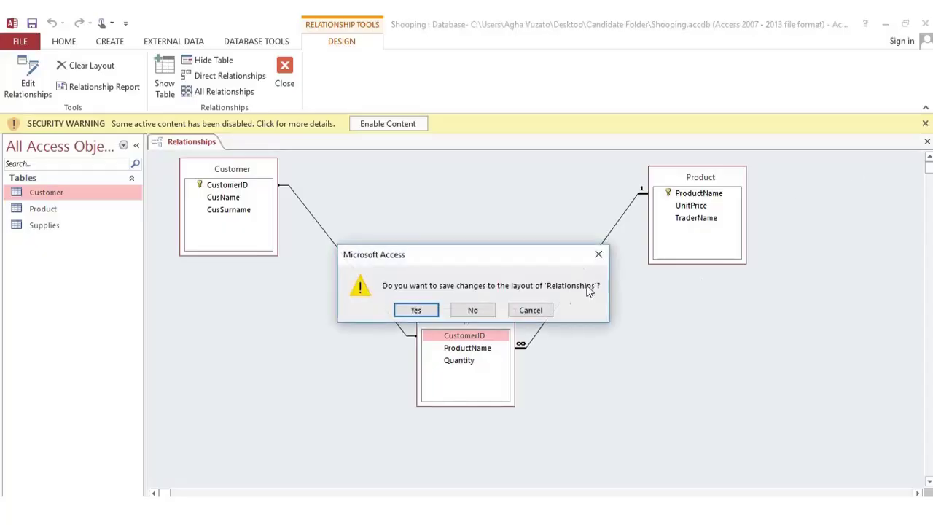
left_click(418, 311)
Start a query design on the Customer, Product and Supplies tables with CusName and CusSurname as fields, and space out the table boxes
left_click(118, 45)
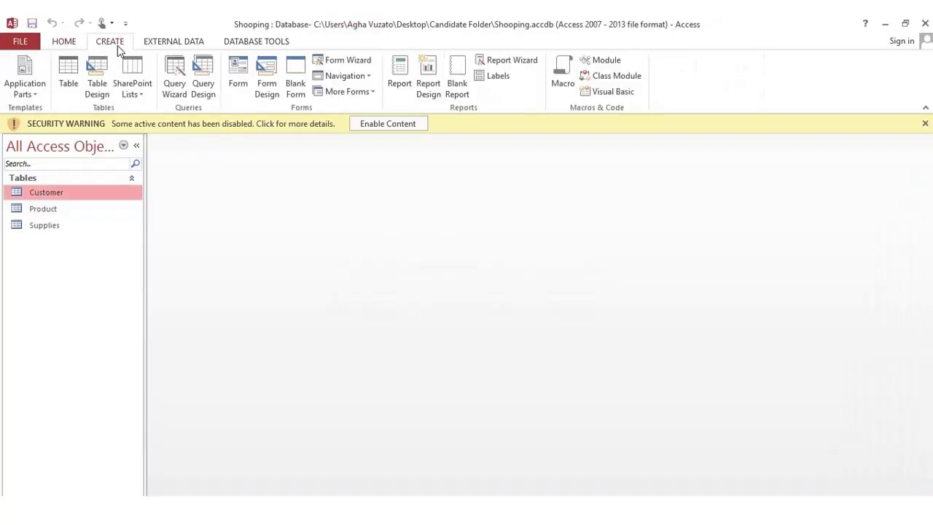
left_click(203, 73)
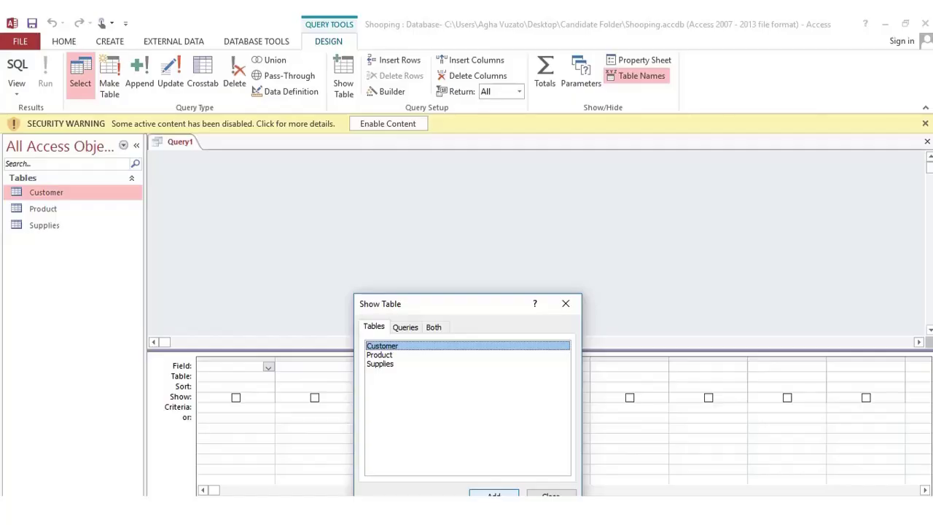
left_click(494, 494)
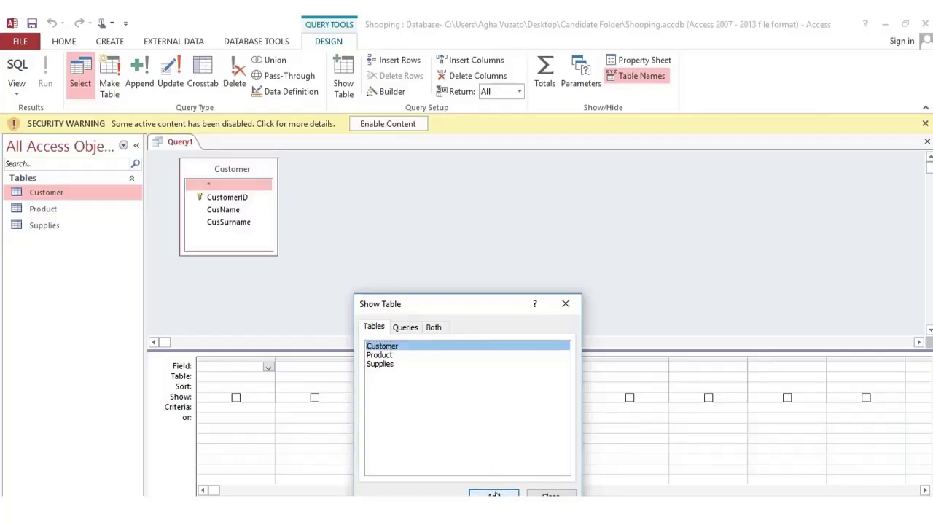
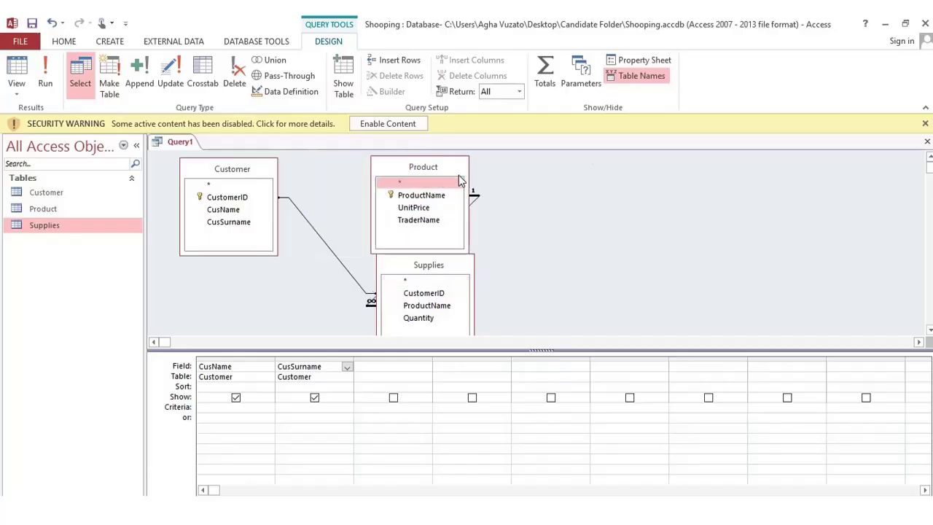
left_click_drag(446, 267, 445, 248)
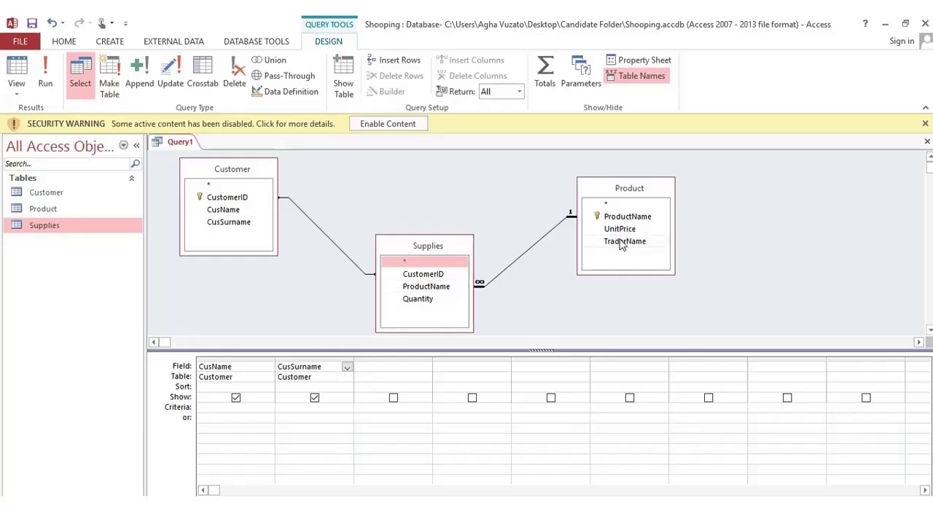
Add ProductName and Quantity from Supplies and UnitPrice from Product as the remaining query fields
double_click(428, 286)
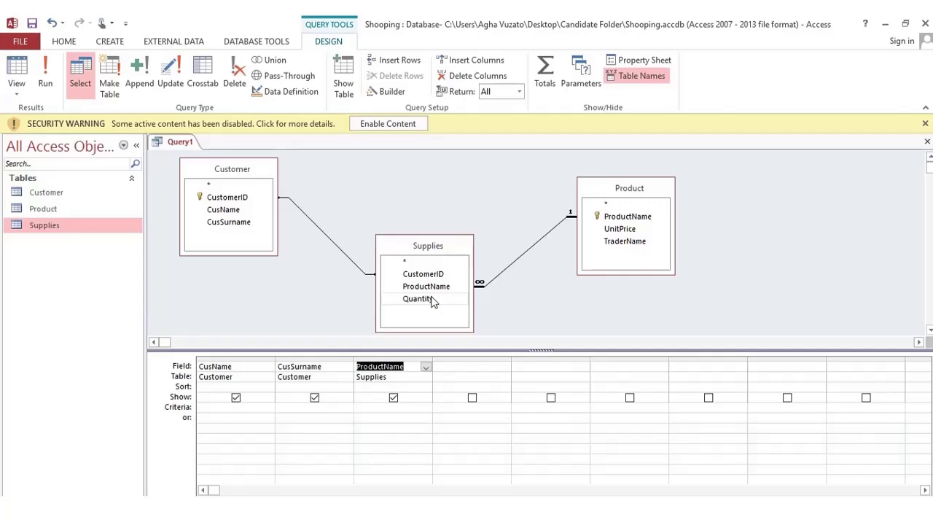
double_click(431, 299)
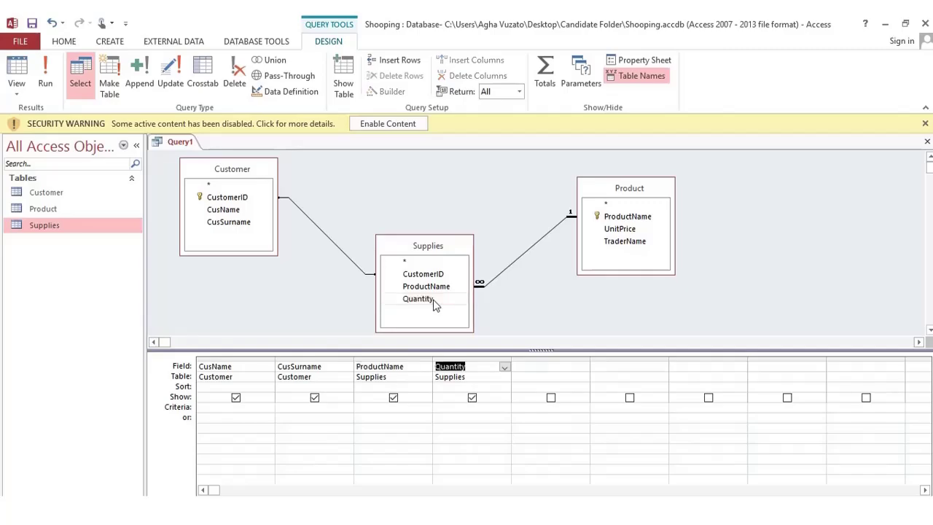
double_click(612, 241)
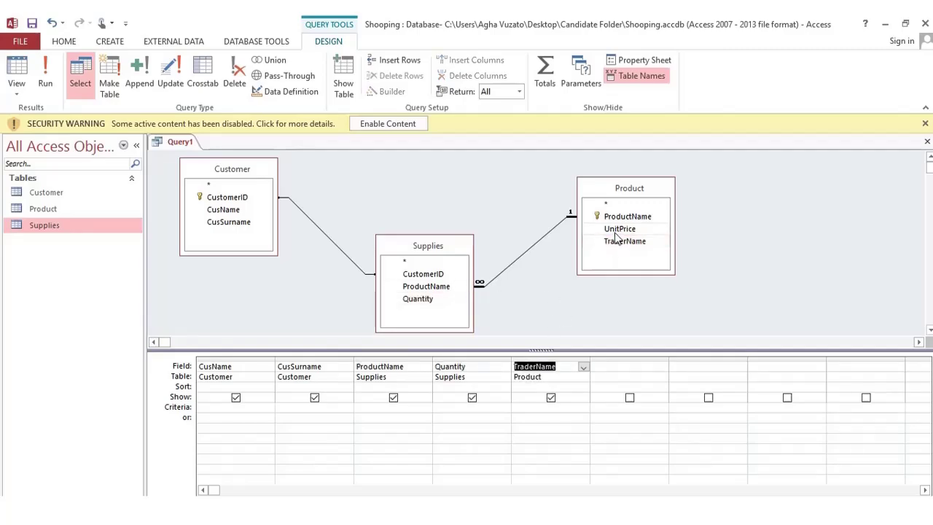
left_click(585, 368)
left_click(536, 392)
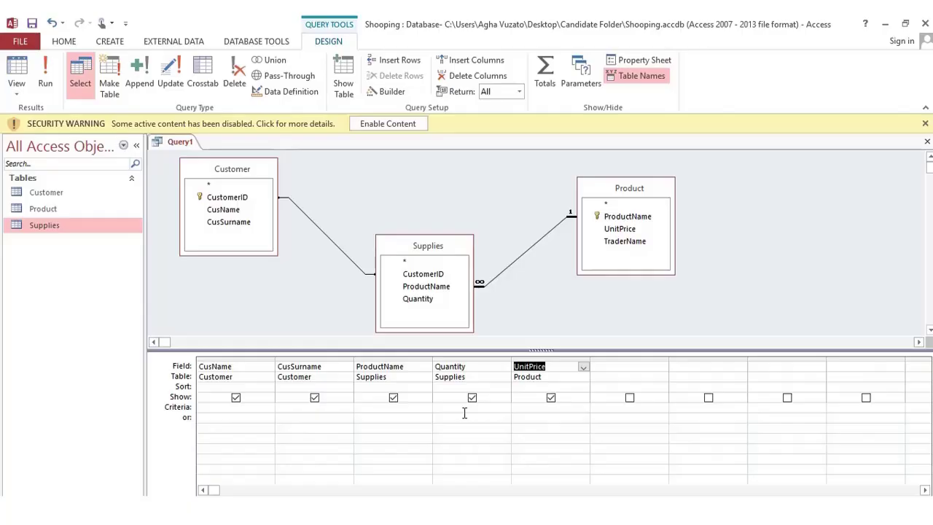
Set the ProductName criterion to Salt or Sugar and run the query
left_click(388, 407)
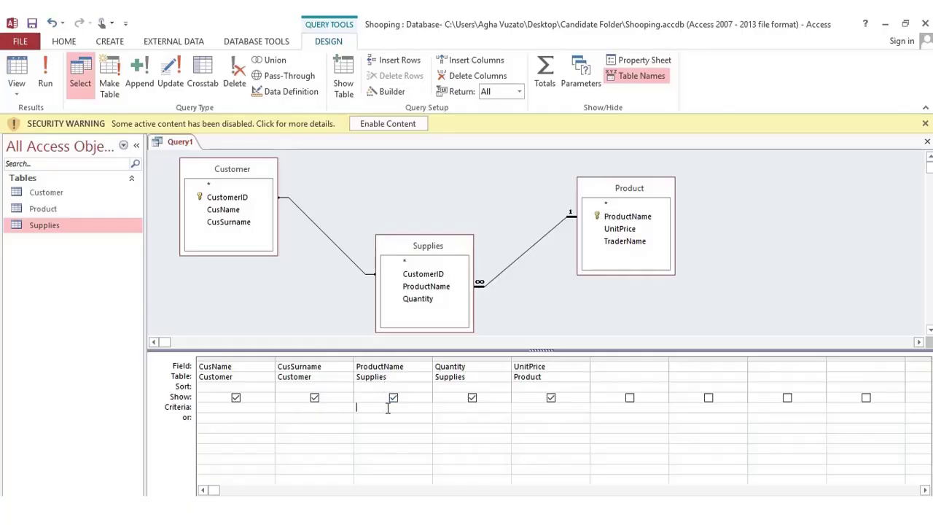
type("Salt or Sugar")
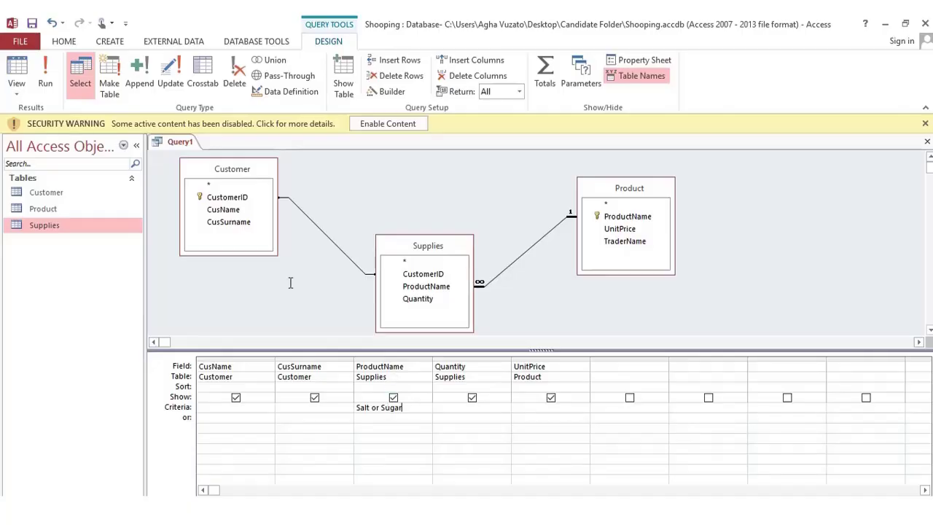
left_click(44, 77)
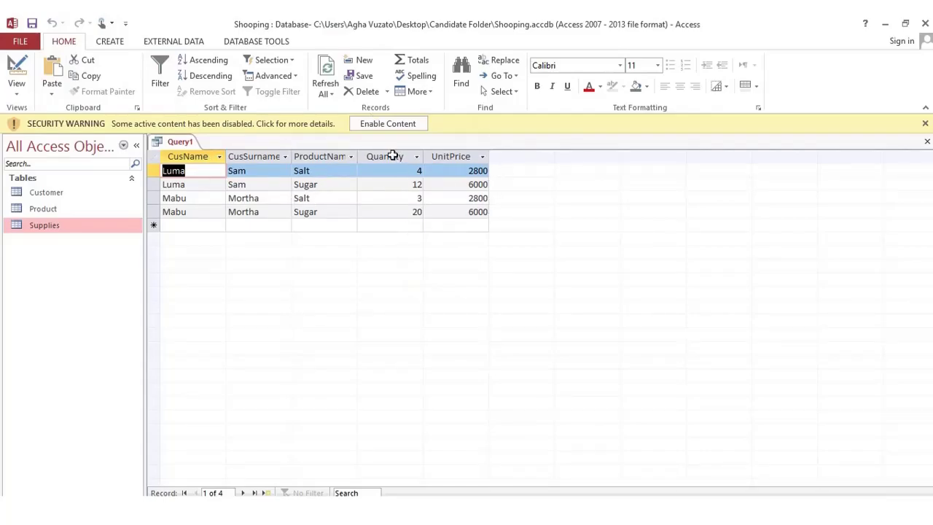
Save the query under the name Supplies2
left_click(32, 23)
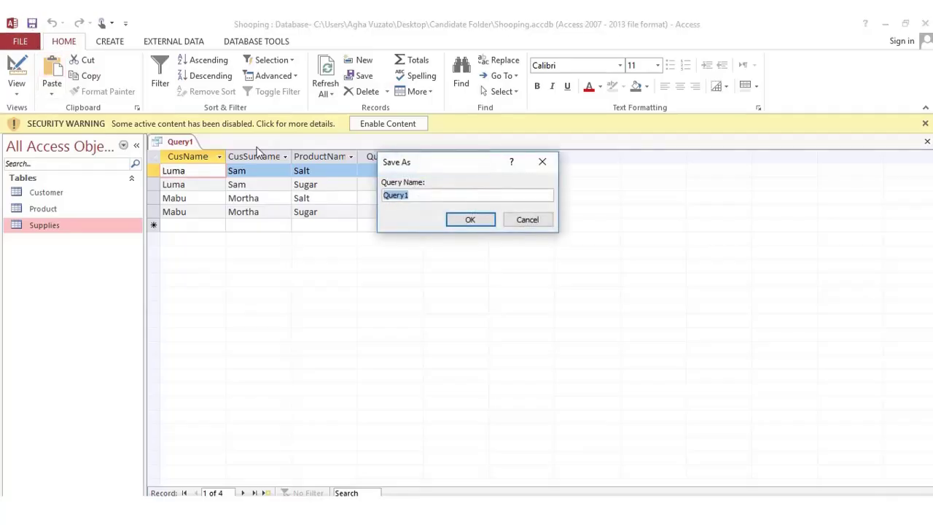
type("Supplies2")
left_click(474, 223)
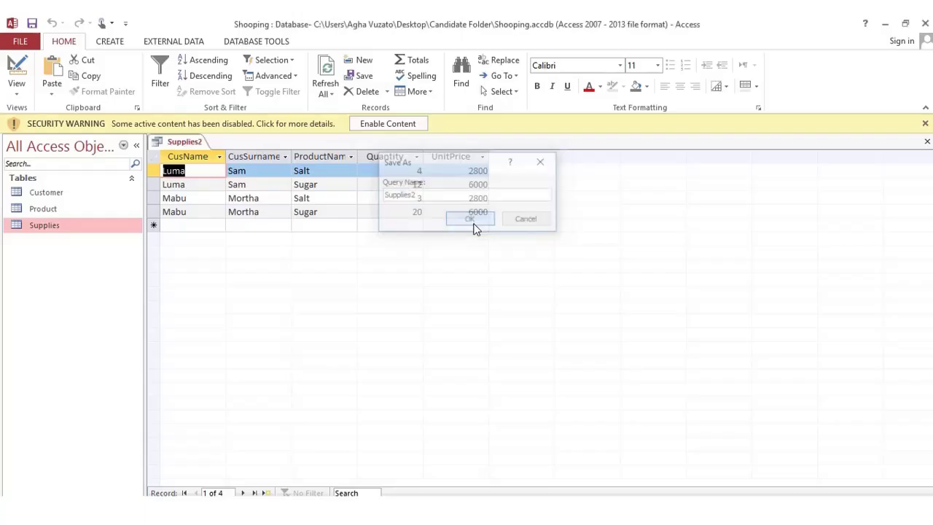